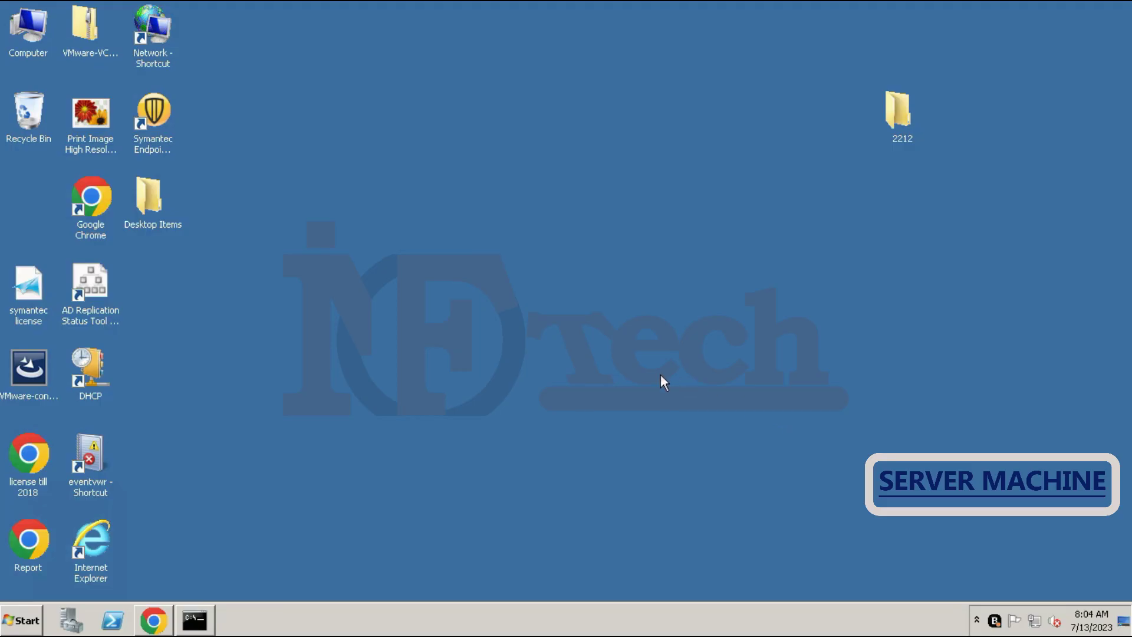
Ping the printer at 10.0.2.51 from an administrator Command Prompt and confirm it replies
click(196, 621)
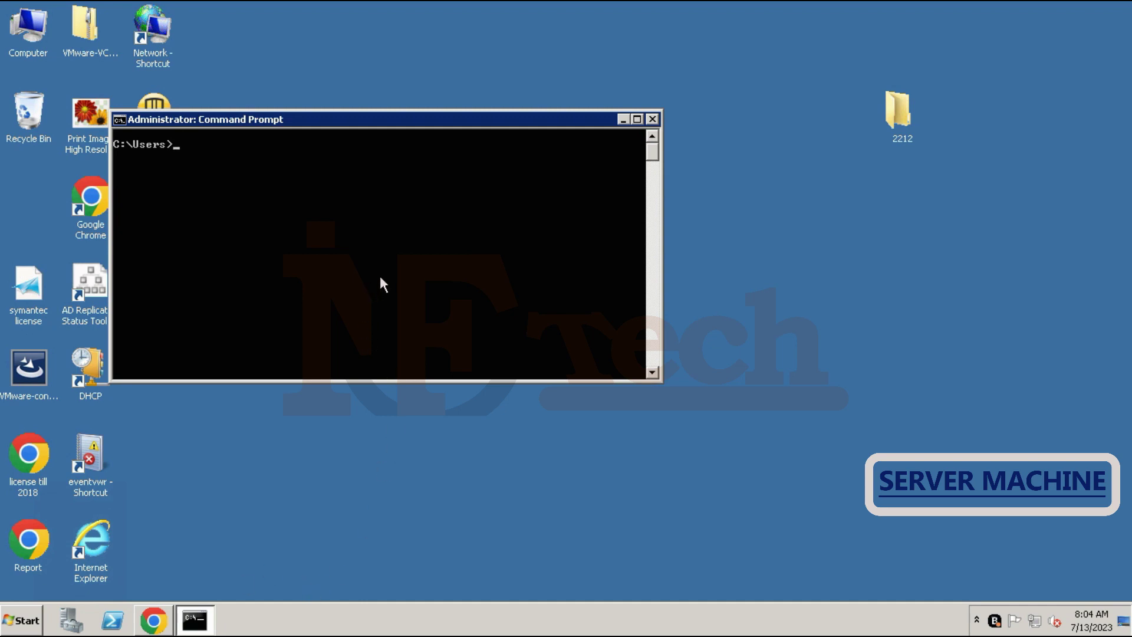
text(ping 10.0.2.51)
key(Return)
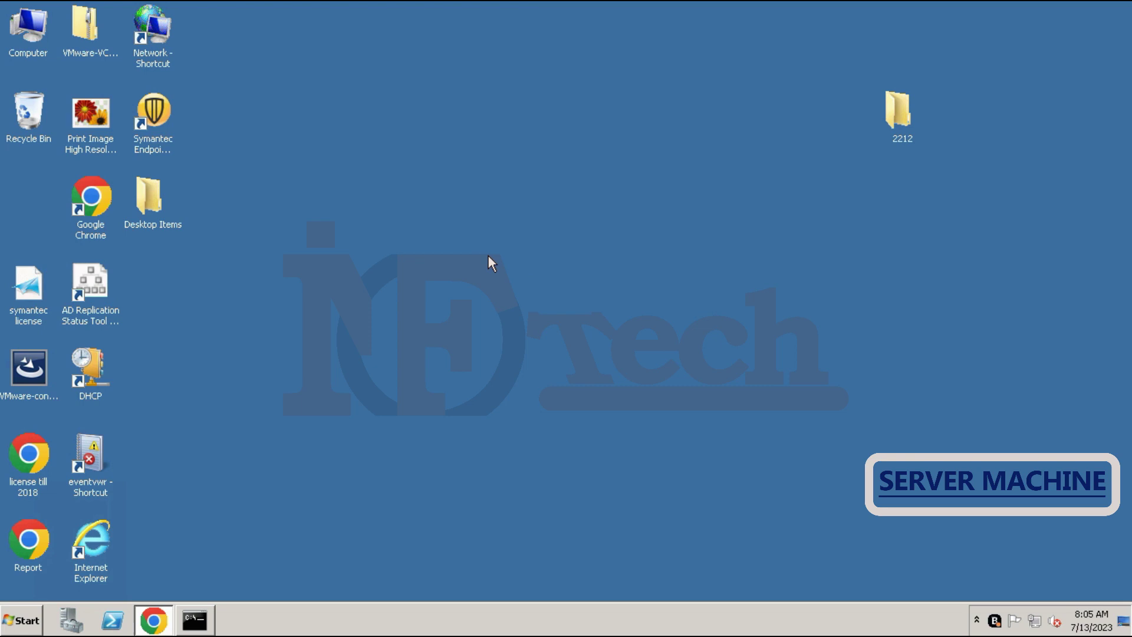
Launch Print Management from Administrative Tools and look over the listed printers
click(29, 620)
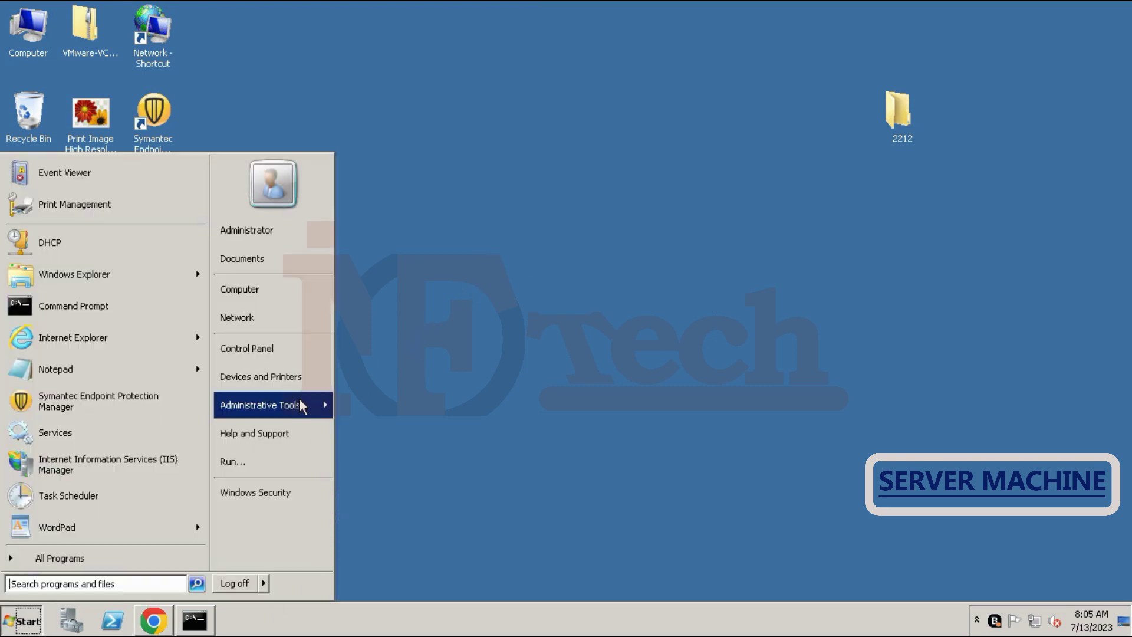
mouse_move(289, 411)
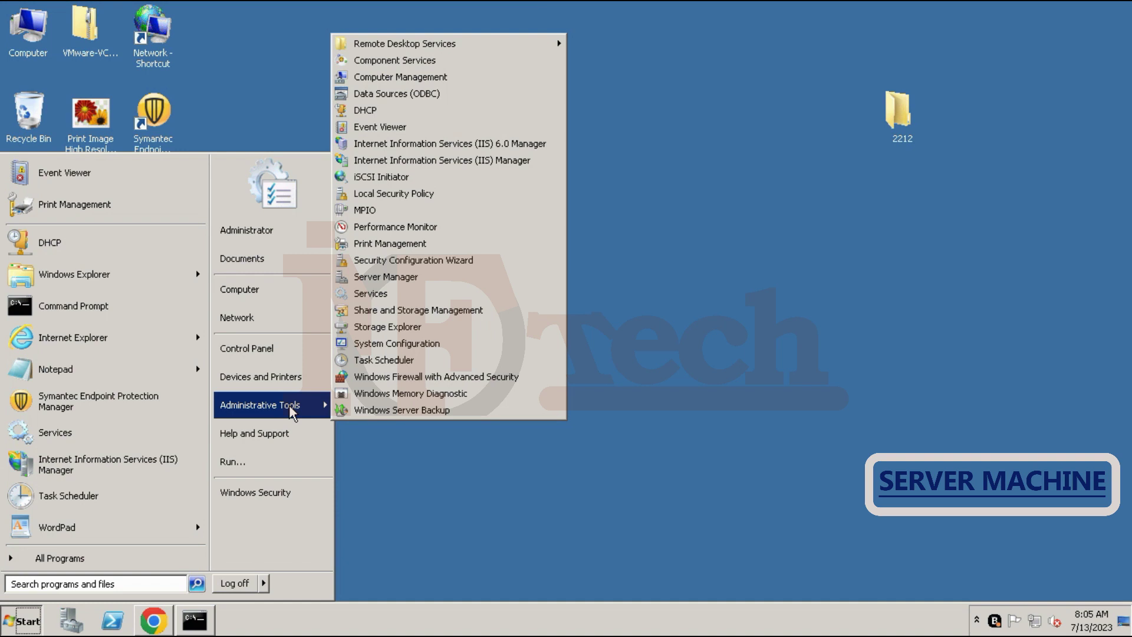
click(436, 246)
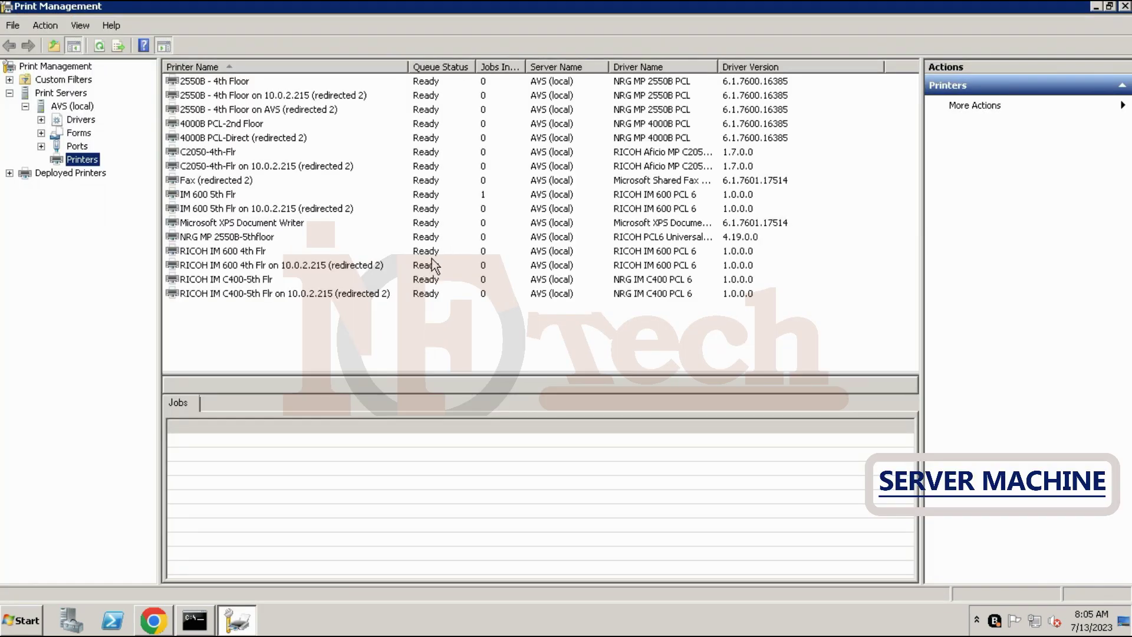
click(324, 355)
drag(292, 343, 338, 73)
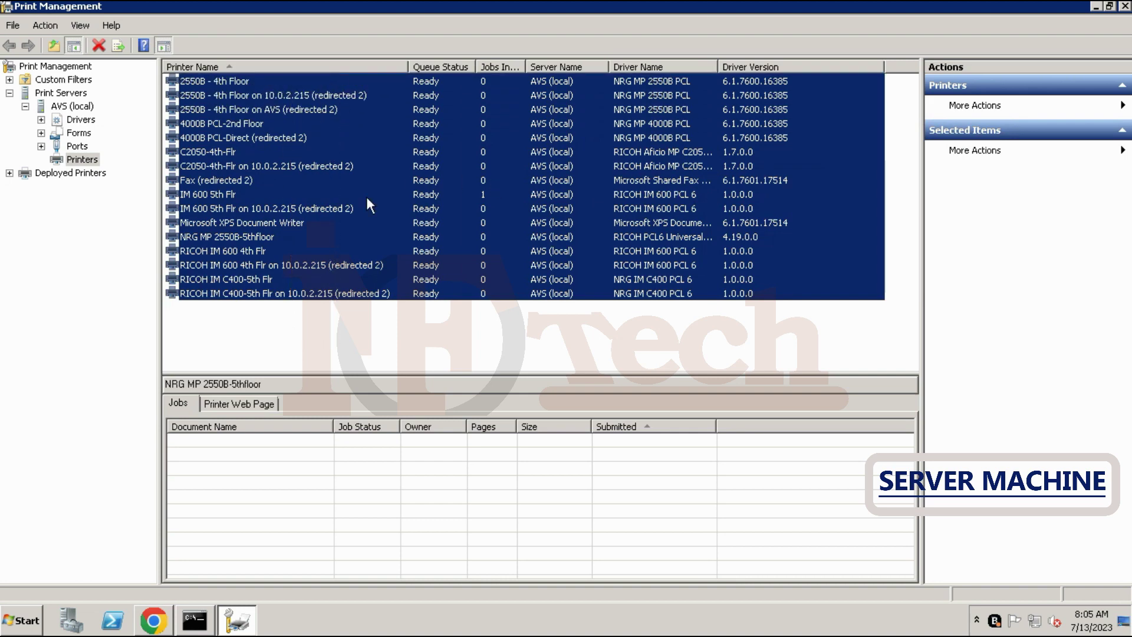
click(314, 335)
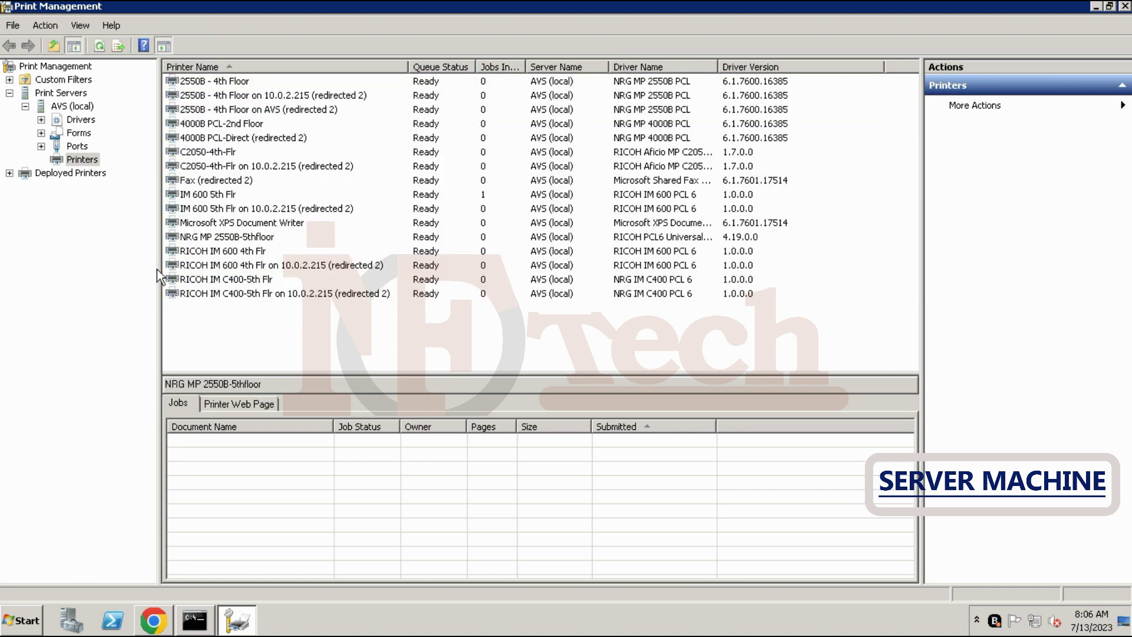
Select the AVS server's Printers node and bring up its context menu
click(81, 161)
right_click(81, 163)
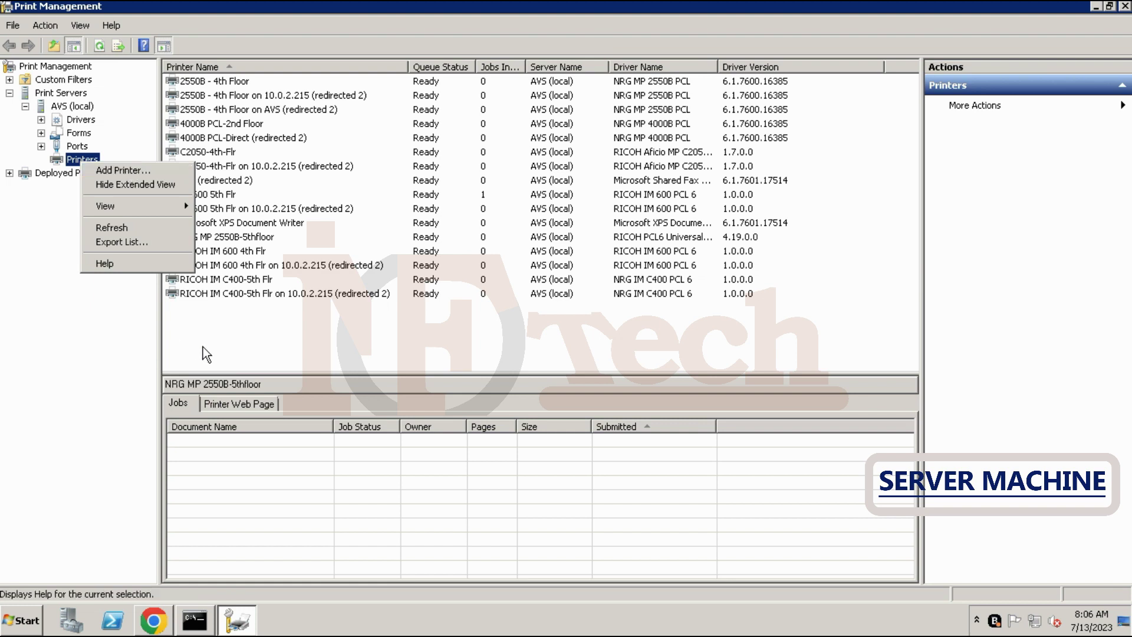
click(205, 318)
right_click(214, 328)
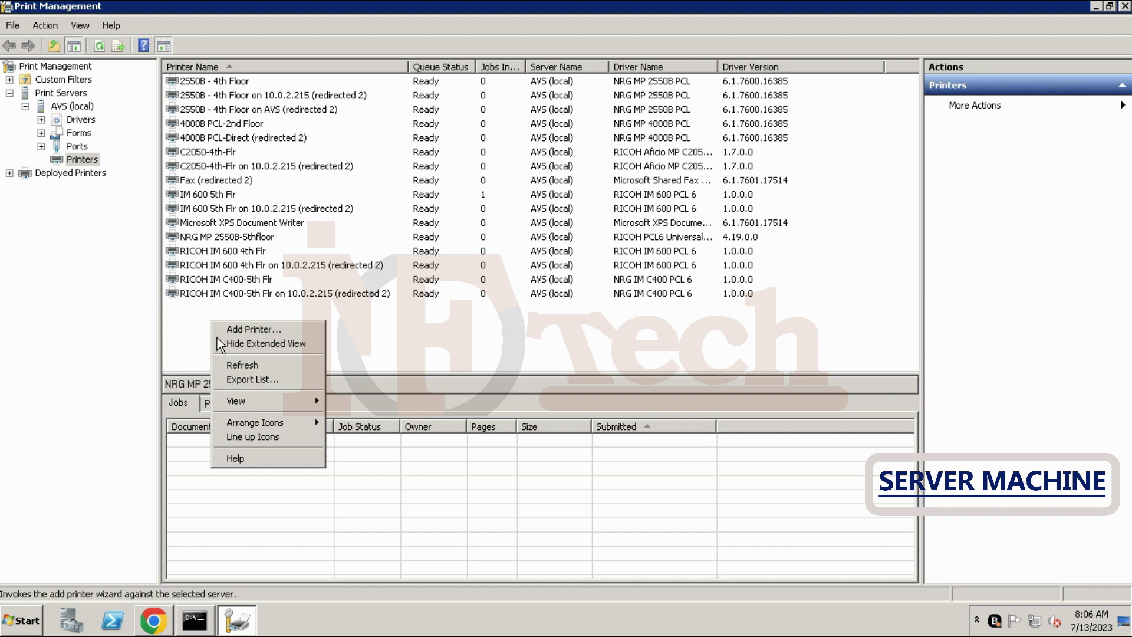
click(82, 160)
right_click(77, 163)
Add a TCP/IP printer at 10.0.2.51, detect its port, and choose Gestetner as manufacturer
click(133, 169)
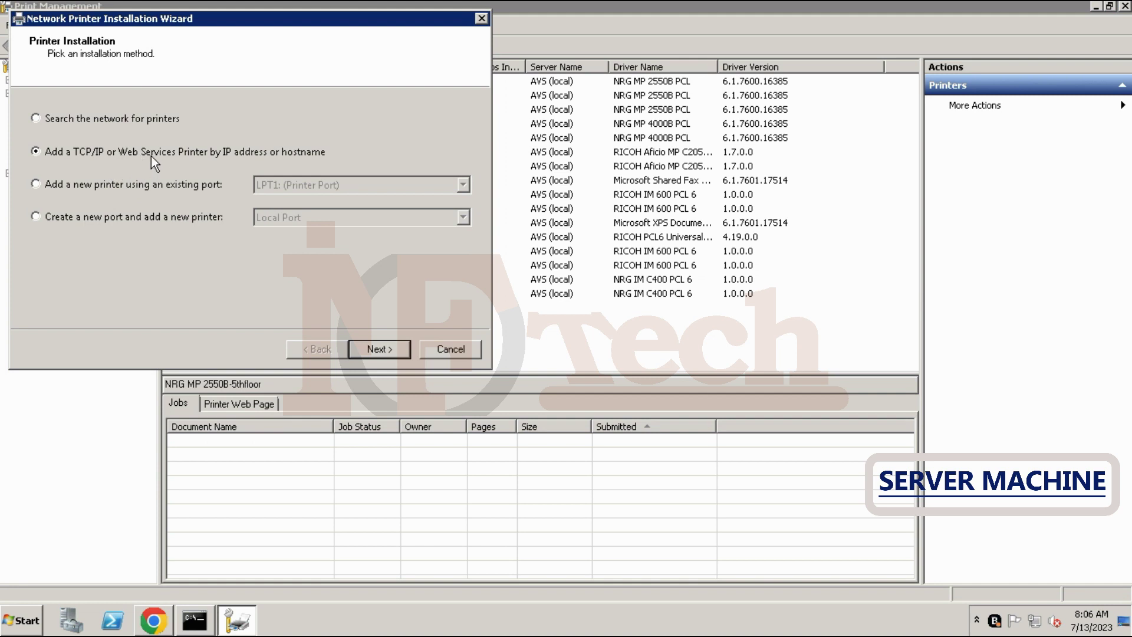
click(381, 350)
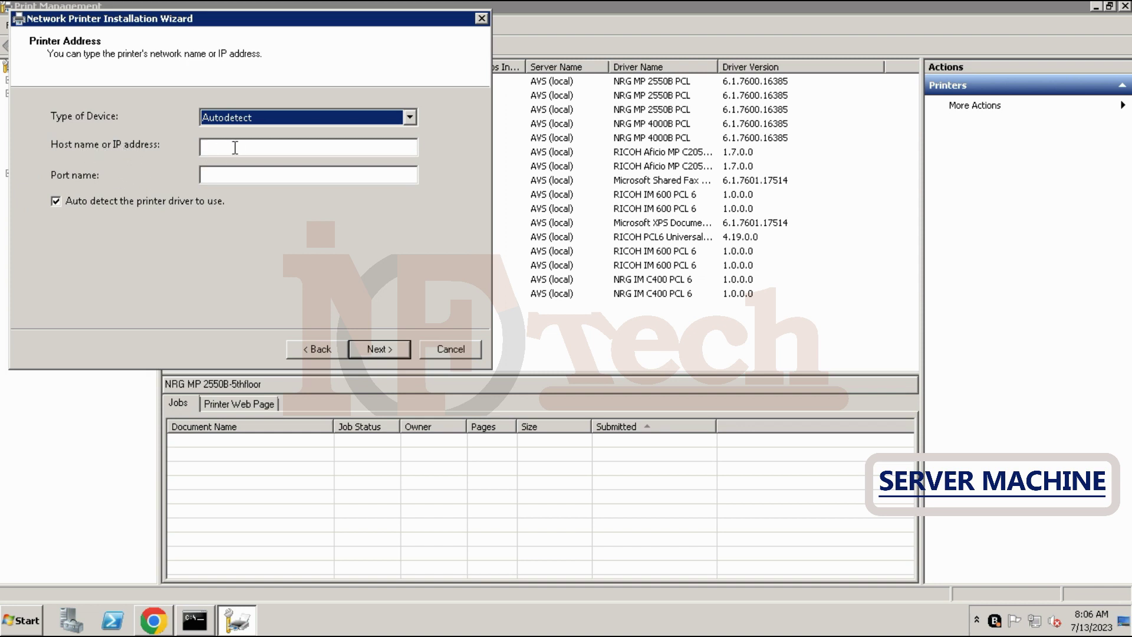
click(325, 145)
text(10.0.)
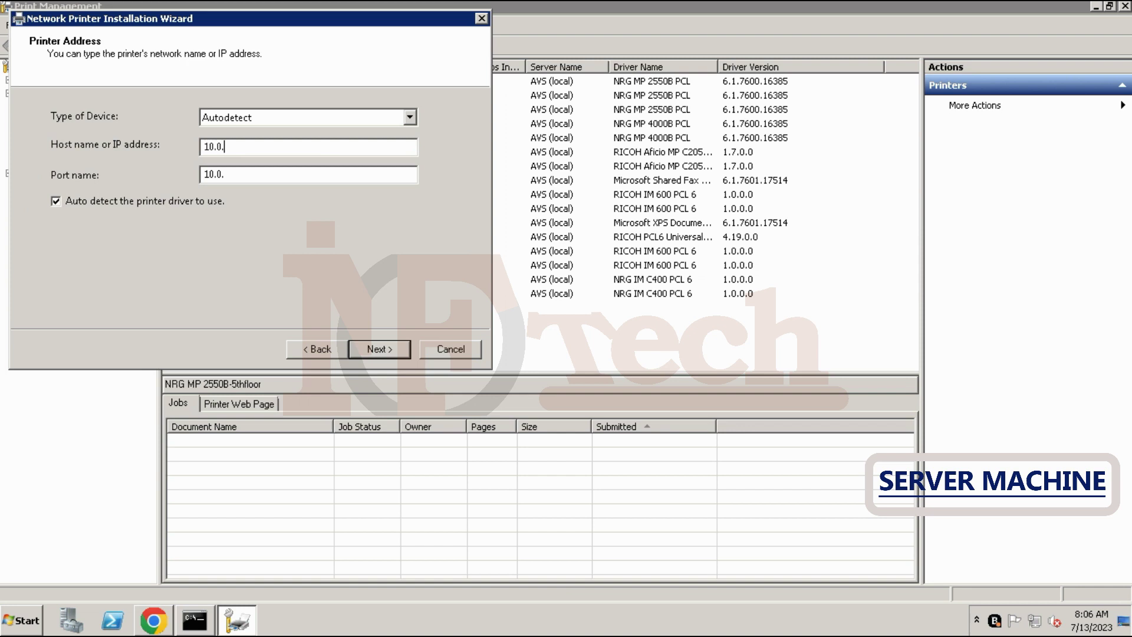
text(2.51)
click(391, 351)
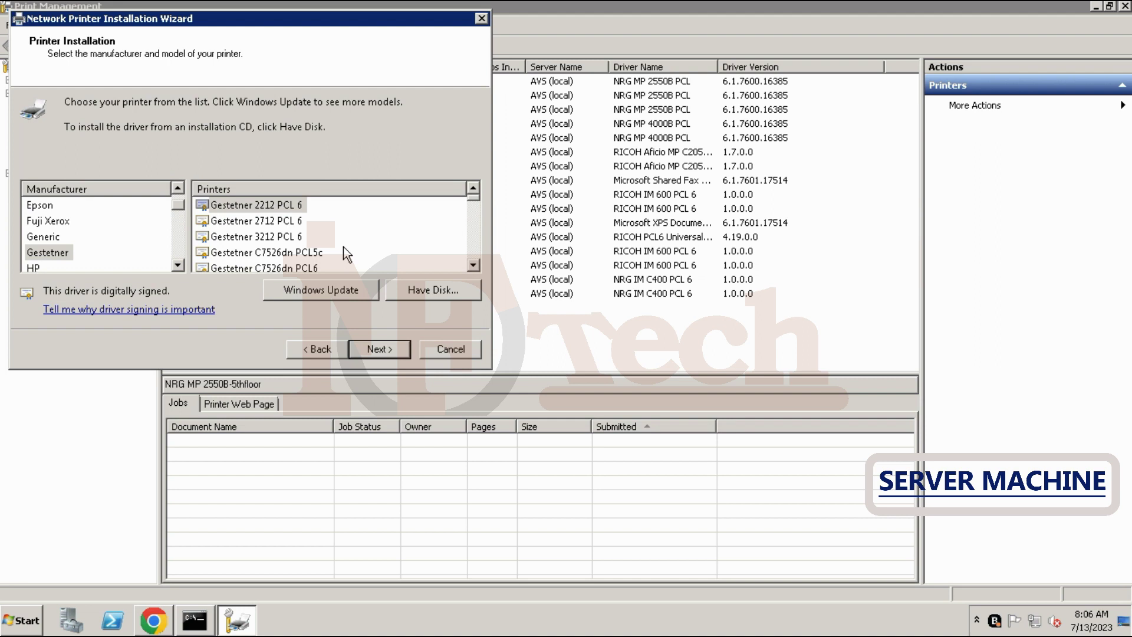
click(47, 252)
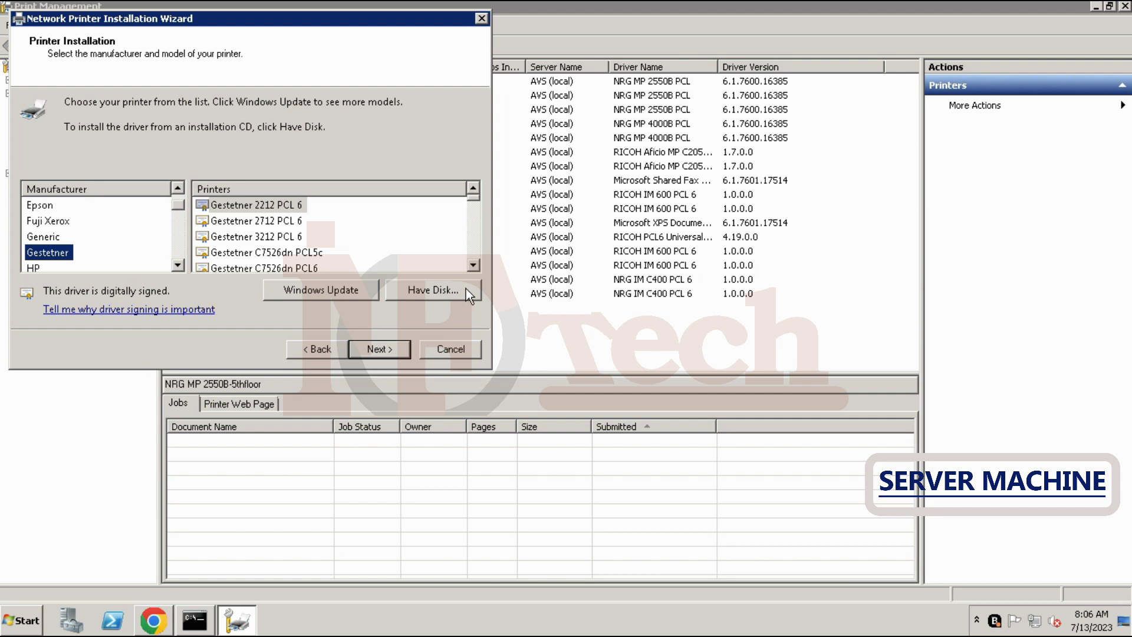
Use Have Disk to browse from the desktop into the 2212-win764 driver folder
click(444, 292)
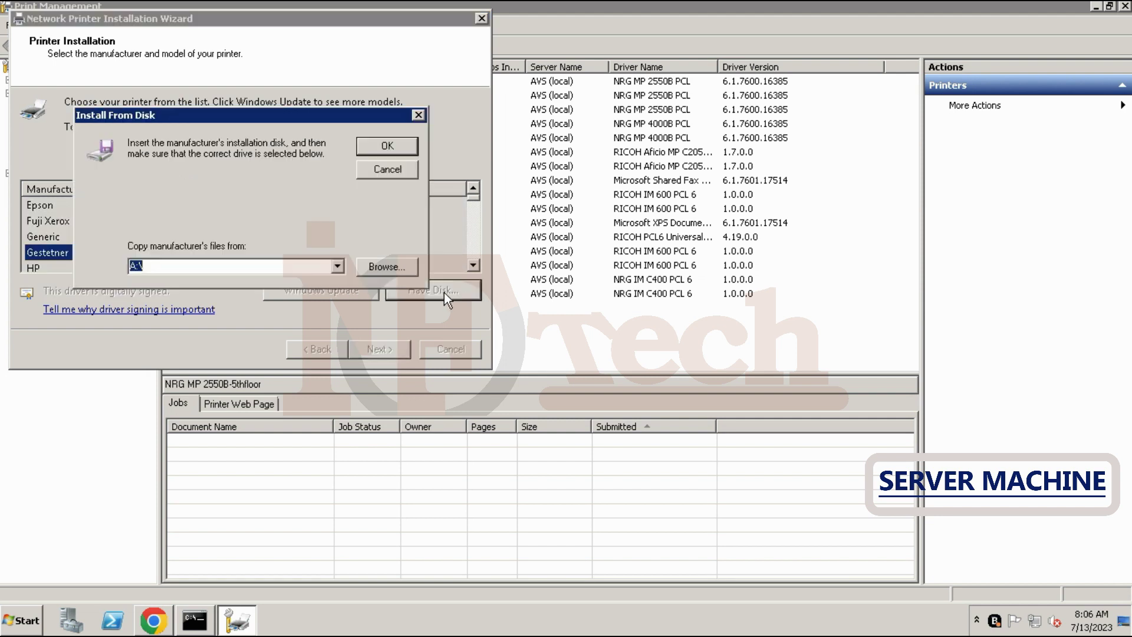
click(386, 268)
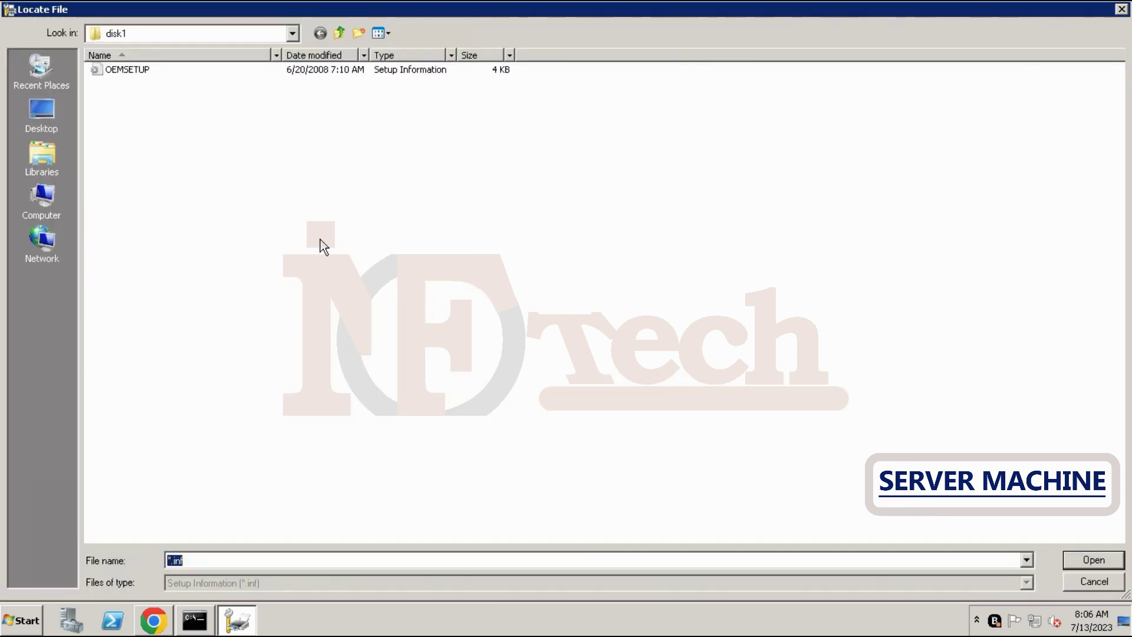
click(37, 115)
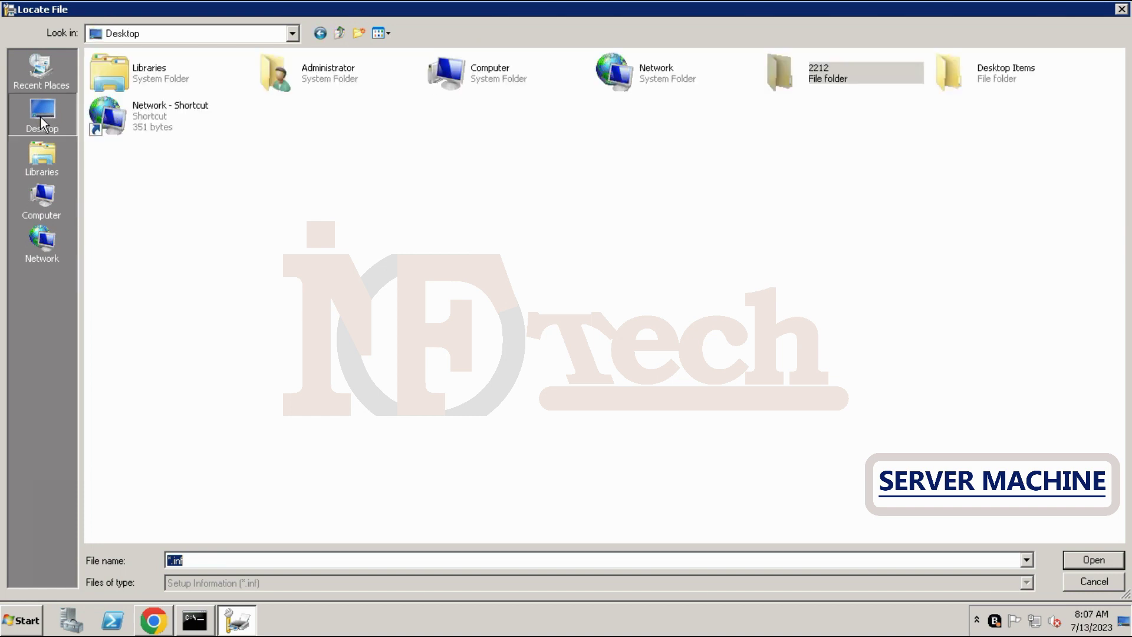
click(831, 72)
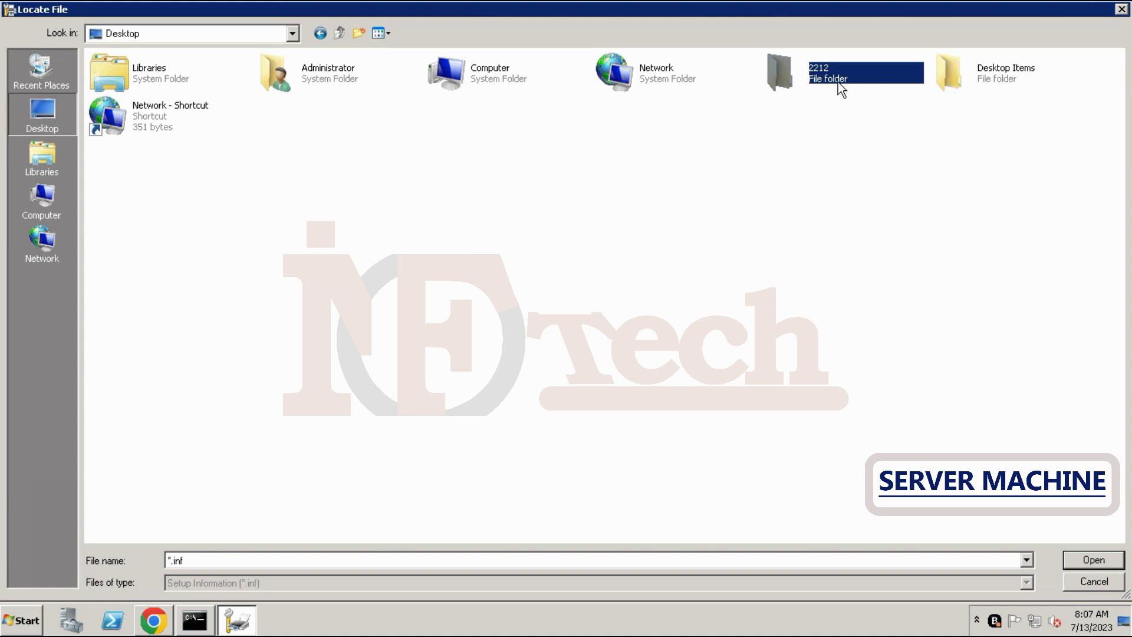
double_click(836, 83)
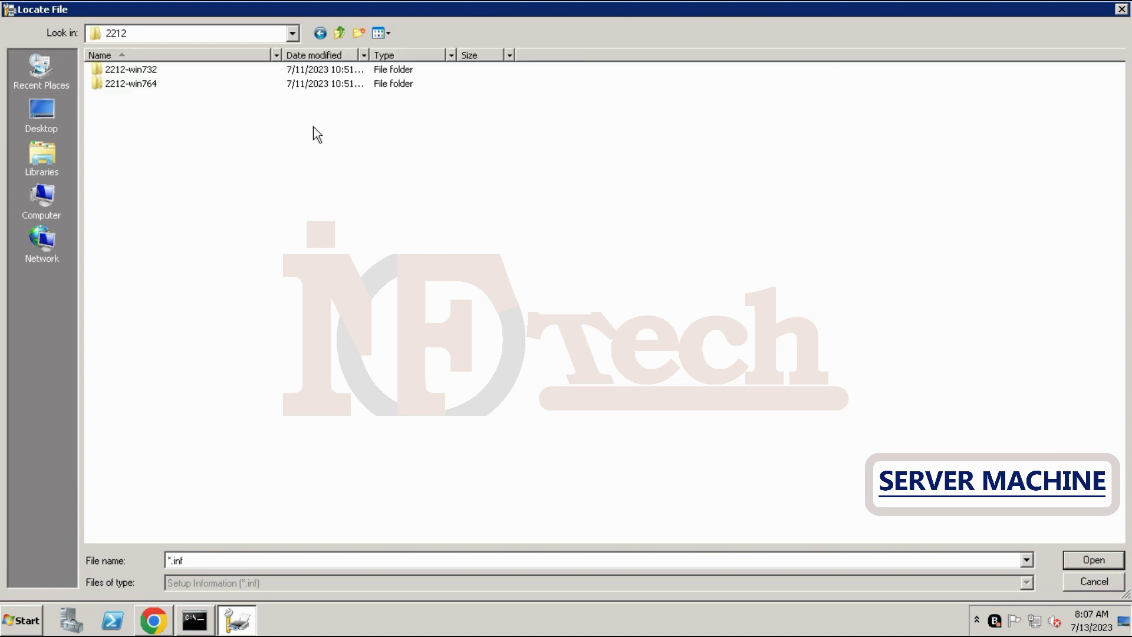
click(110, 85)
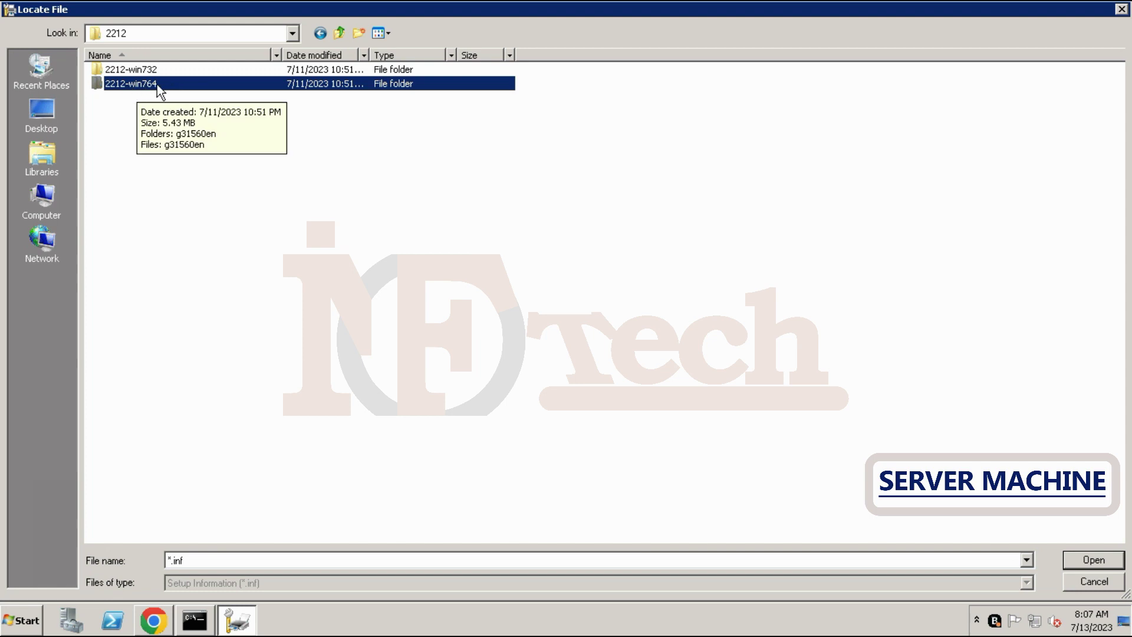
double_click(150, 84)
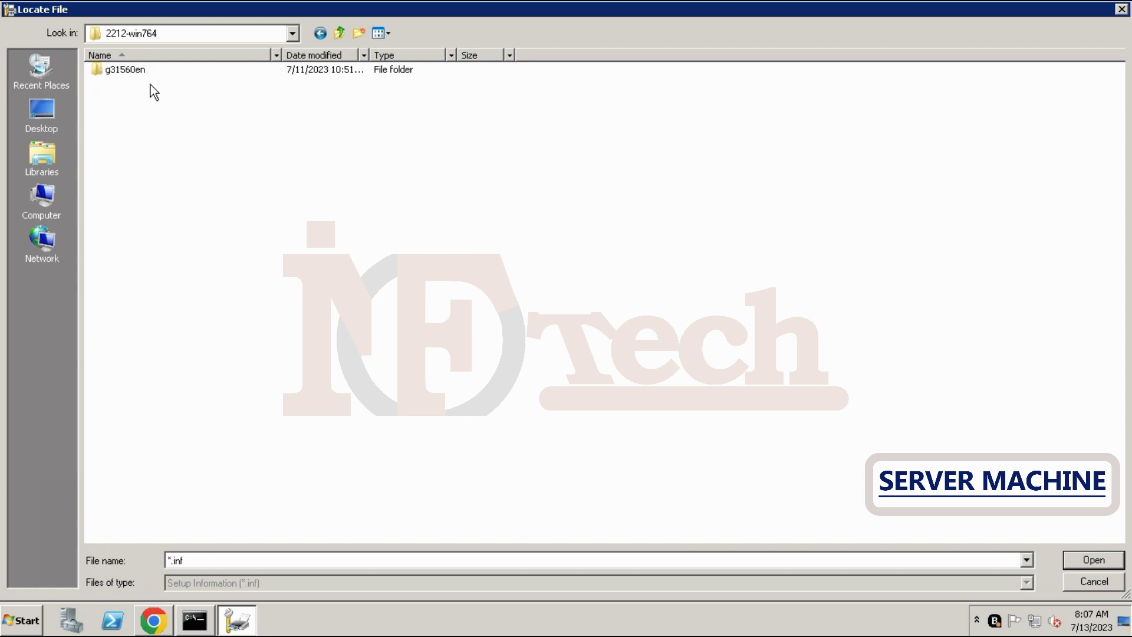
Load OEMSETUP.INF from g31560en\disk1 to add the Gestetner PCL 6 models
click(131, 70)
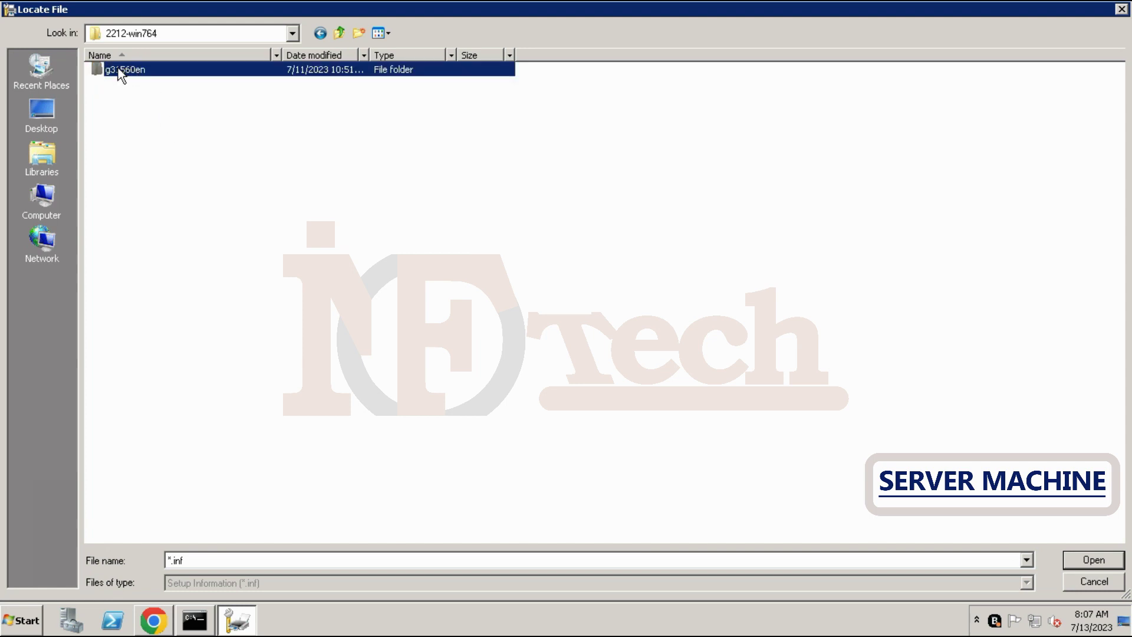
double_click(118, 68)
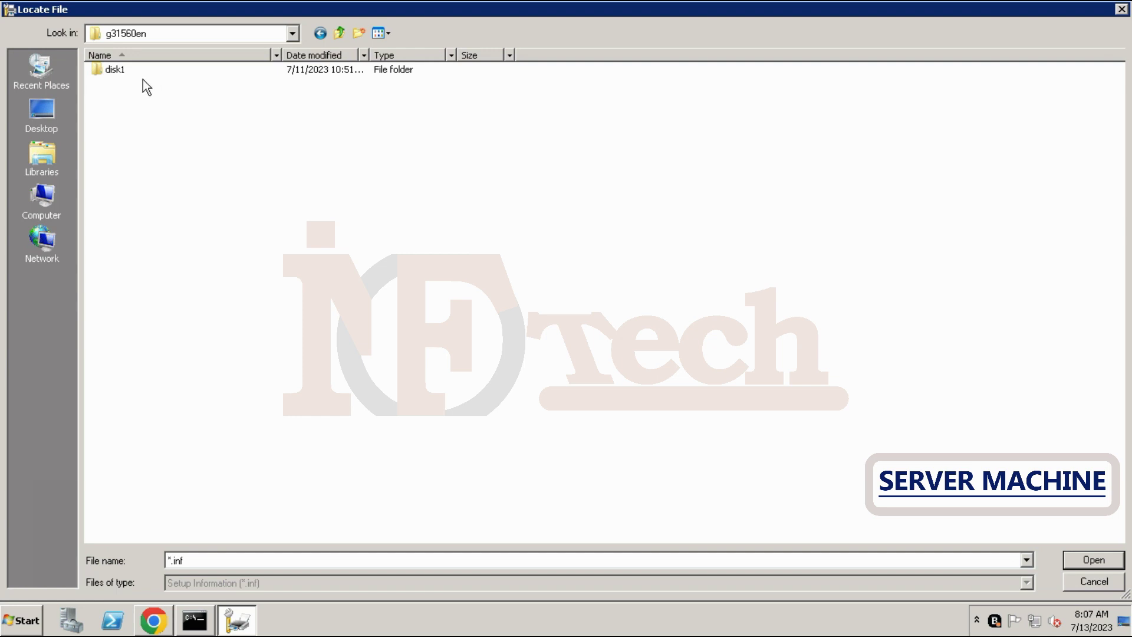
double_click(114, 71)
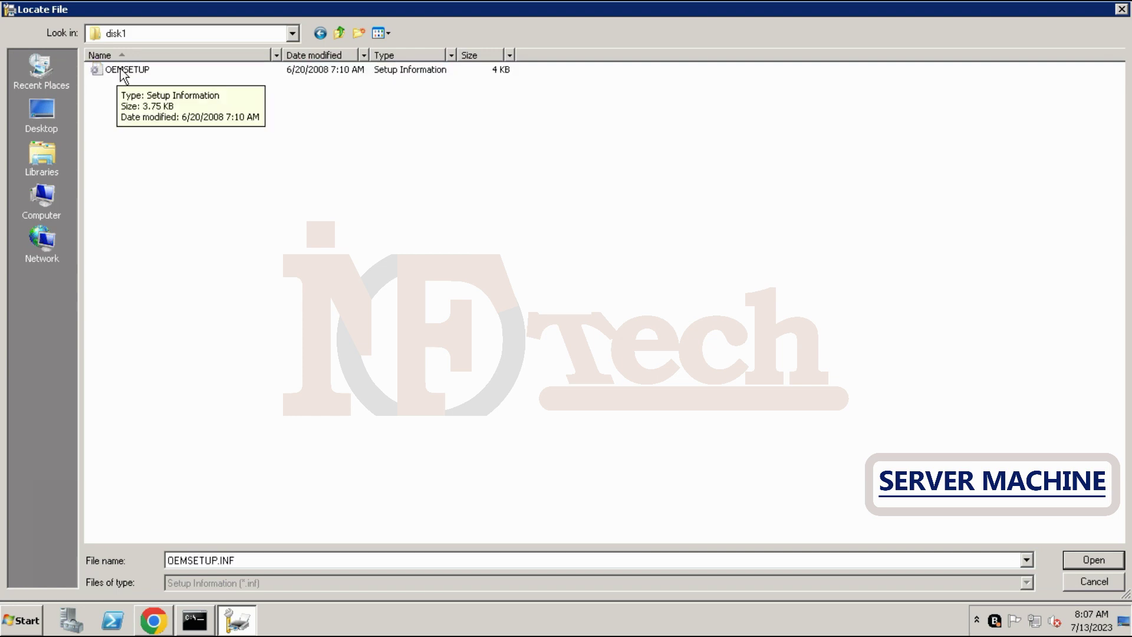
click(124, 71)
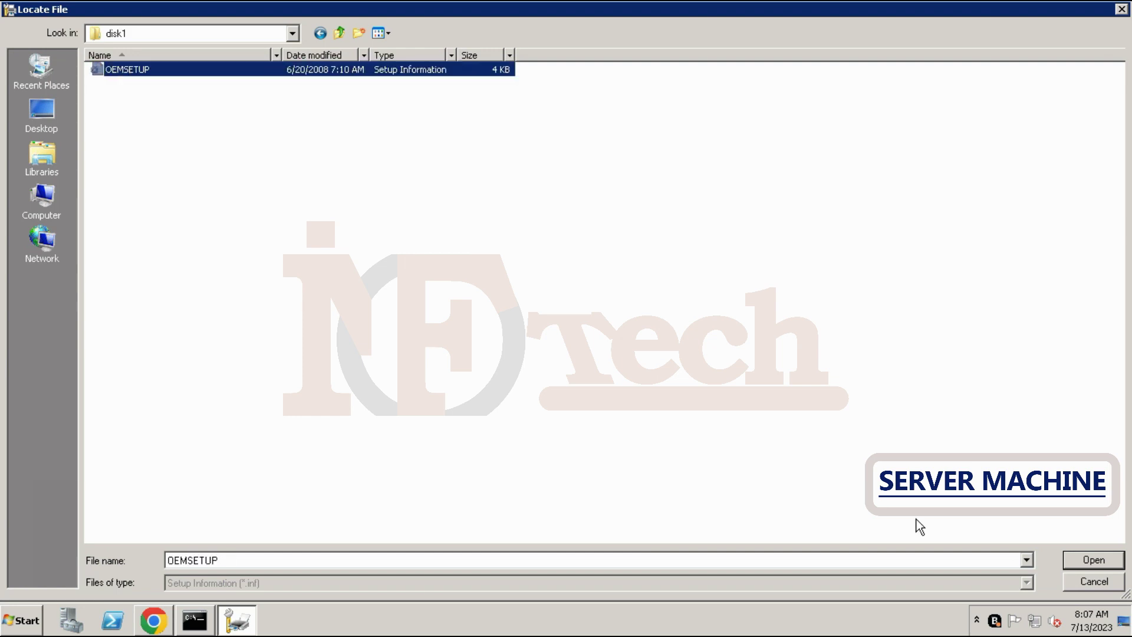
click(1091, 562)
key(Return)
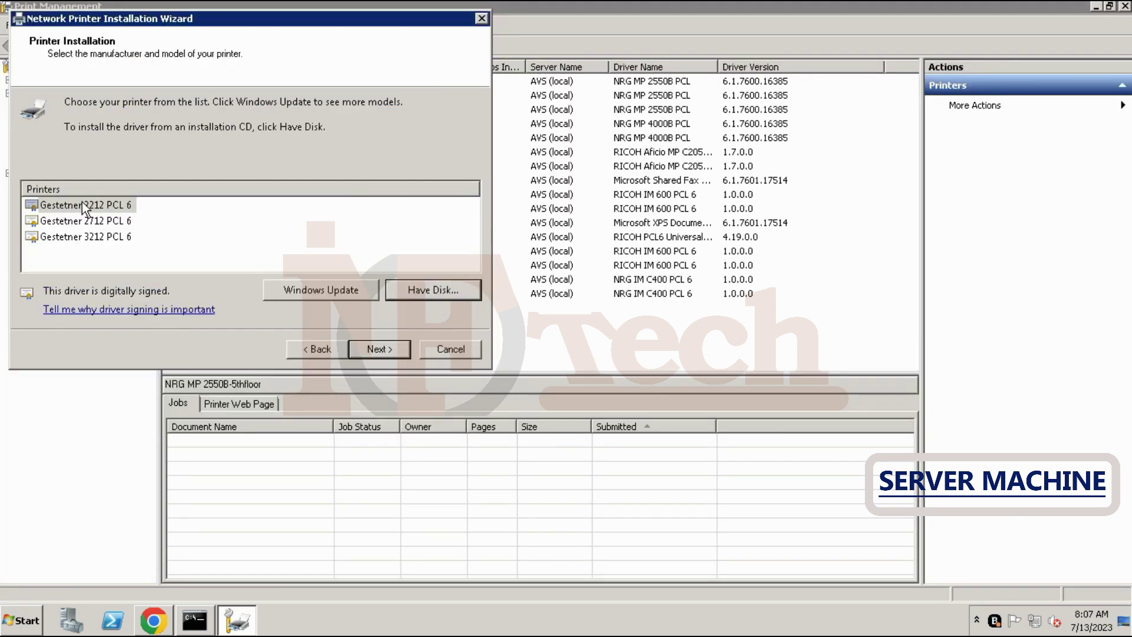
Choose Gestetner 2212 PCL 6 and change its share name to '2212 -4th Flr-PCL 6'
click(82, 204)
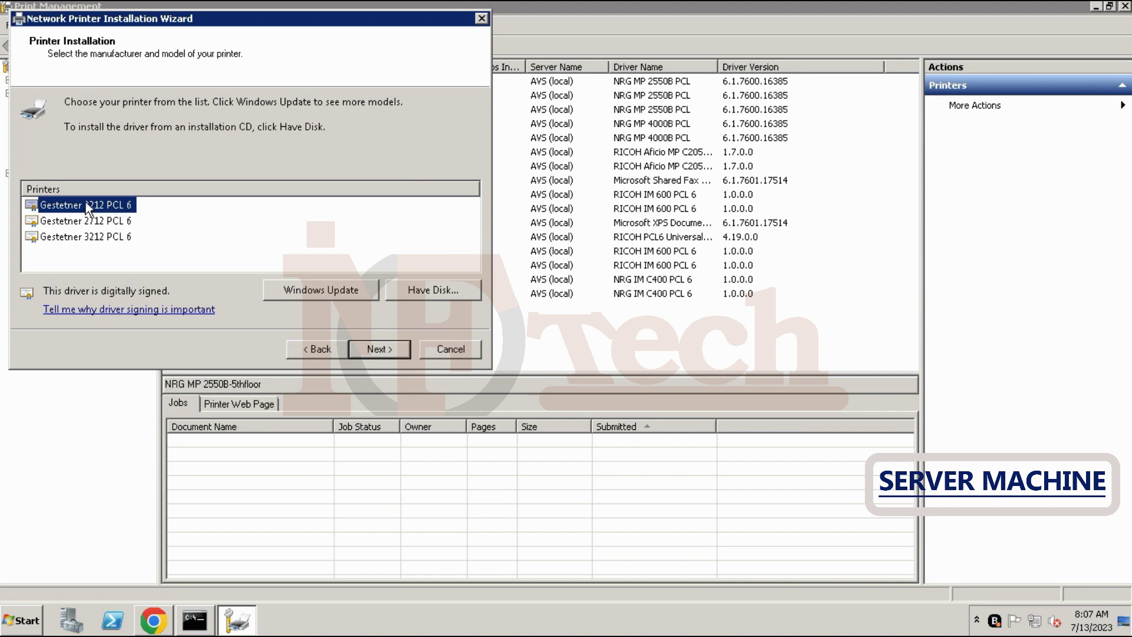
click(392, 352)
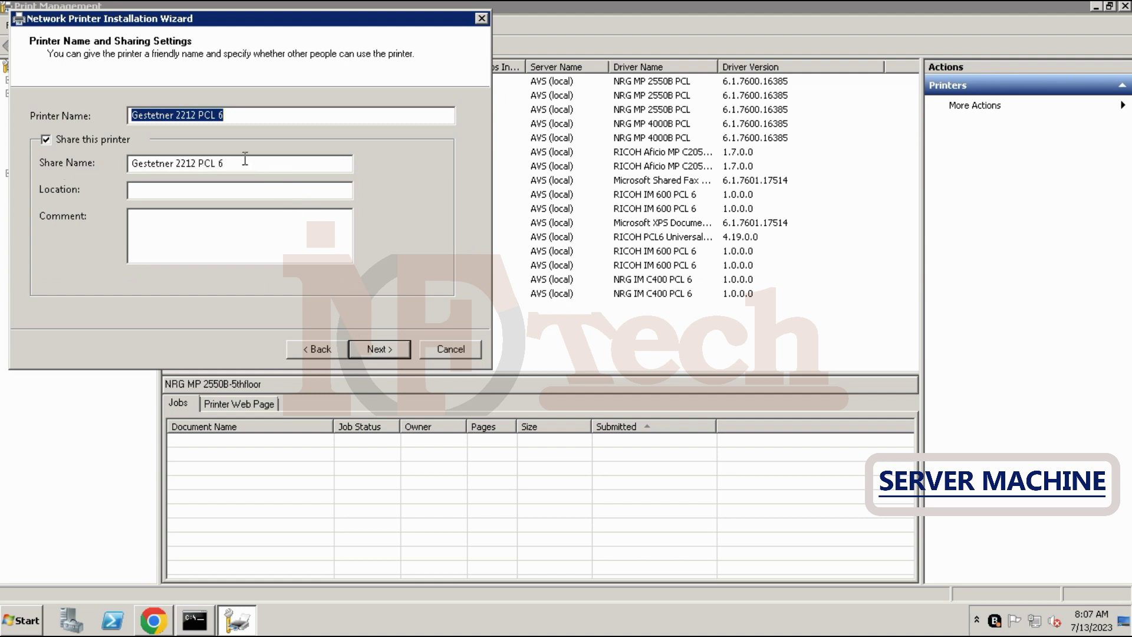
click(245, 159)
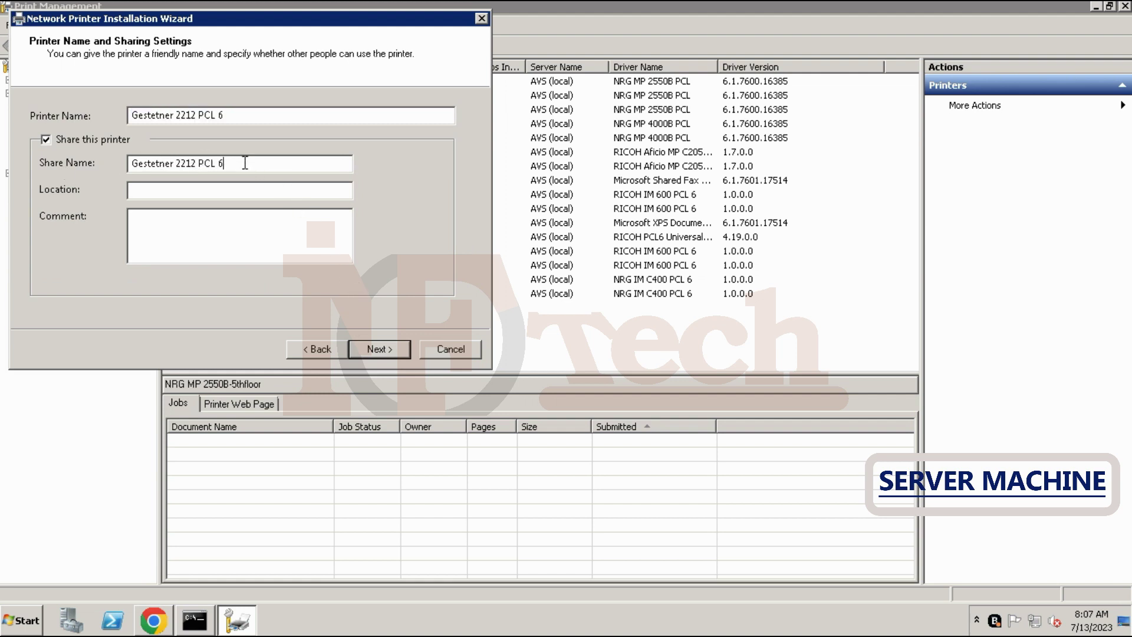
drag(180, 163, 71, 164)
click(178, 163)
key(BackSpace)
key(Left)
key(Left)
key(Left)
key(Left)
text(-4th )
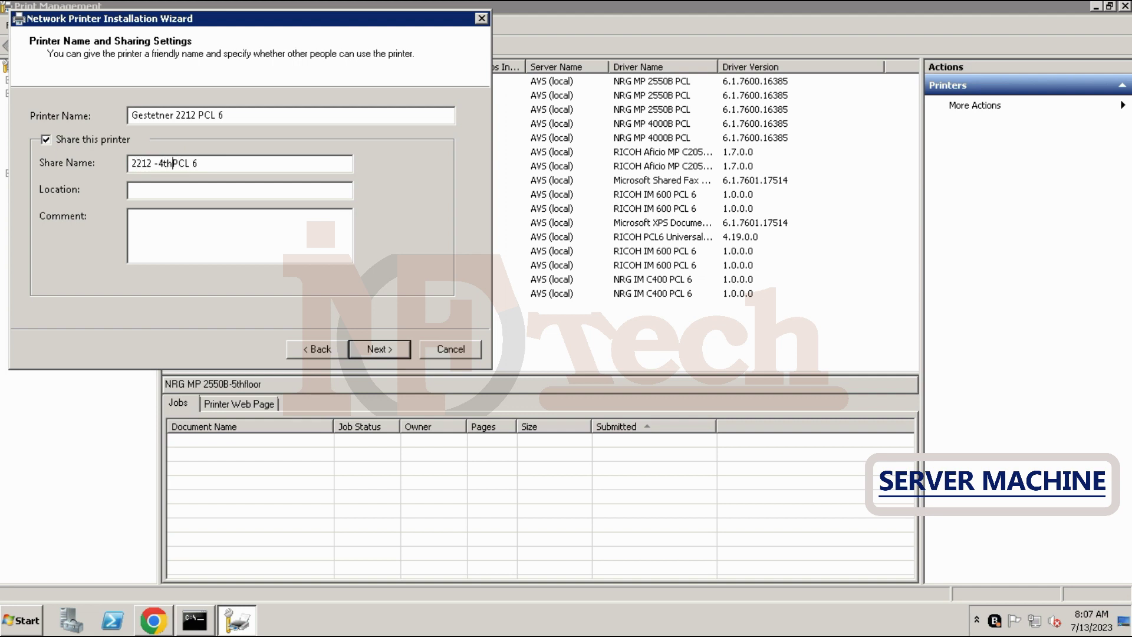
text(Flr-)
Keep 'Share this printer' checked and proceed to the summary
click(49, 139)
click(66, 138)
click(384, 348)
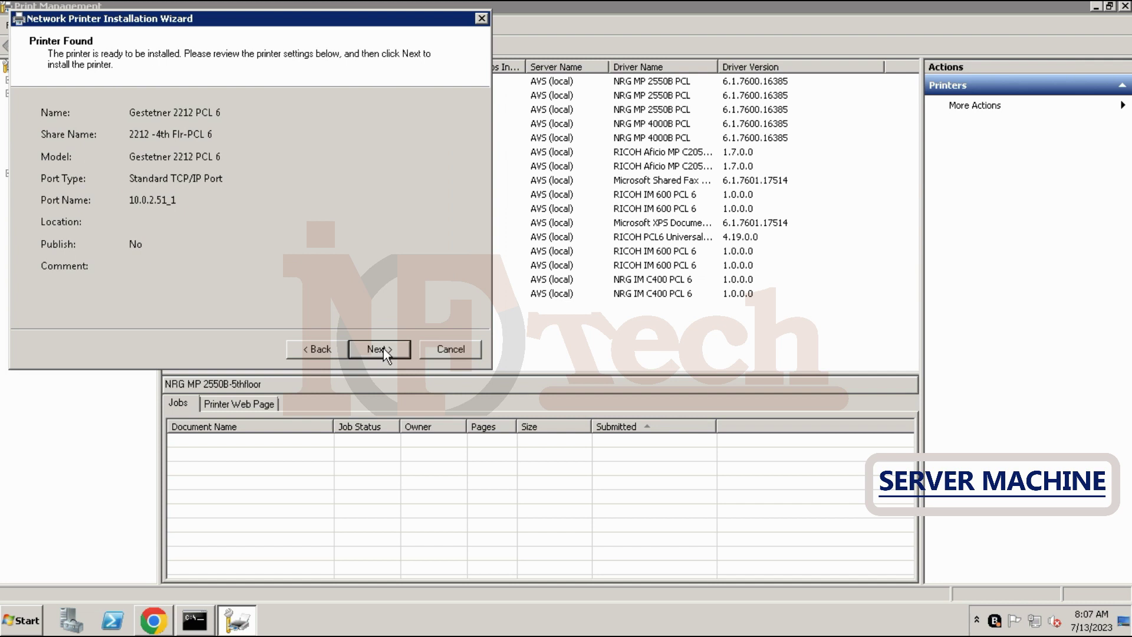
Install the Gestetner 2212 PCL 6 printer and driver, then finish the wizard
click(383, 349)
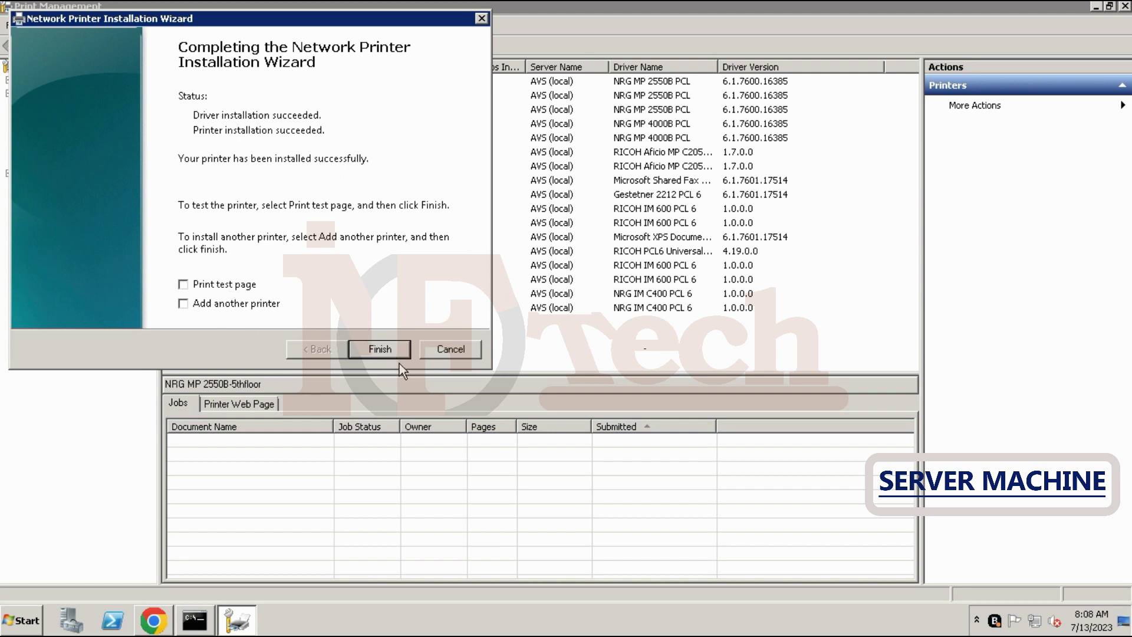
click(390, 351)
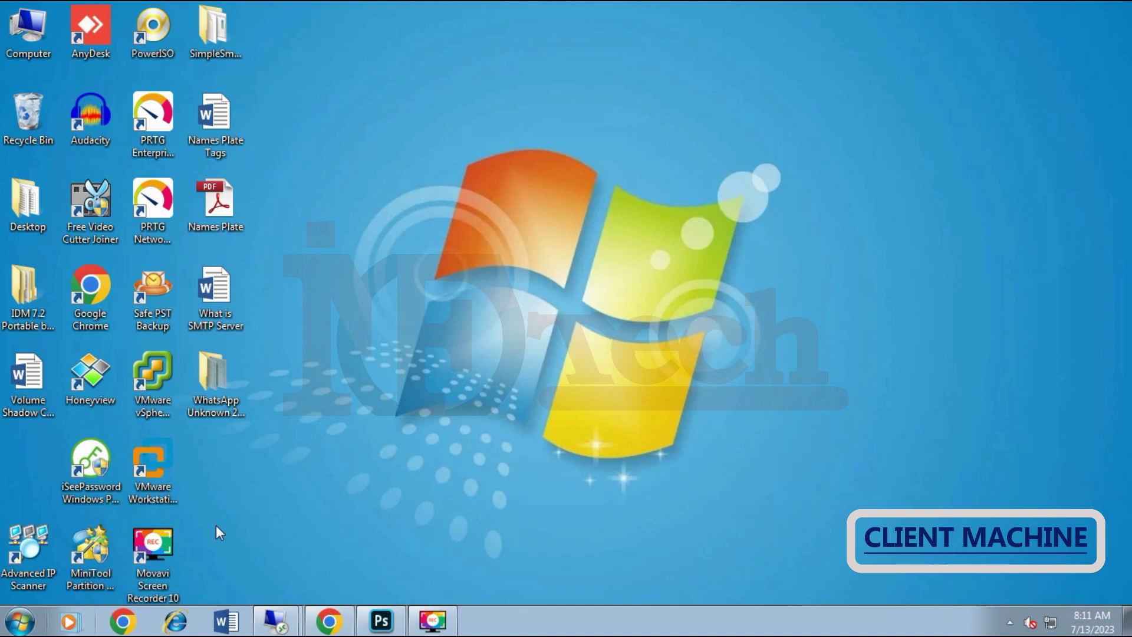
Browse to \\10.0.2.215 in Computer and connect to the '2212 -4th Flr-PCL 6' share
double_click(33, 30)
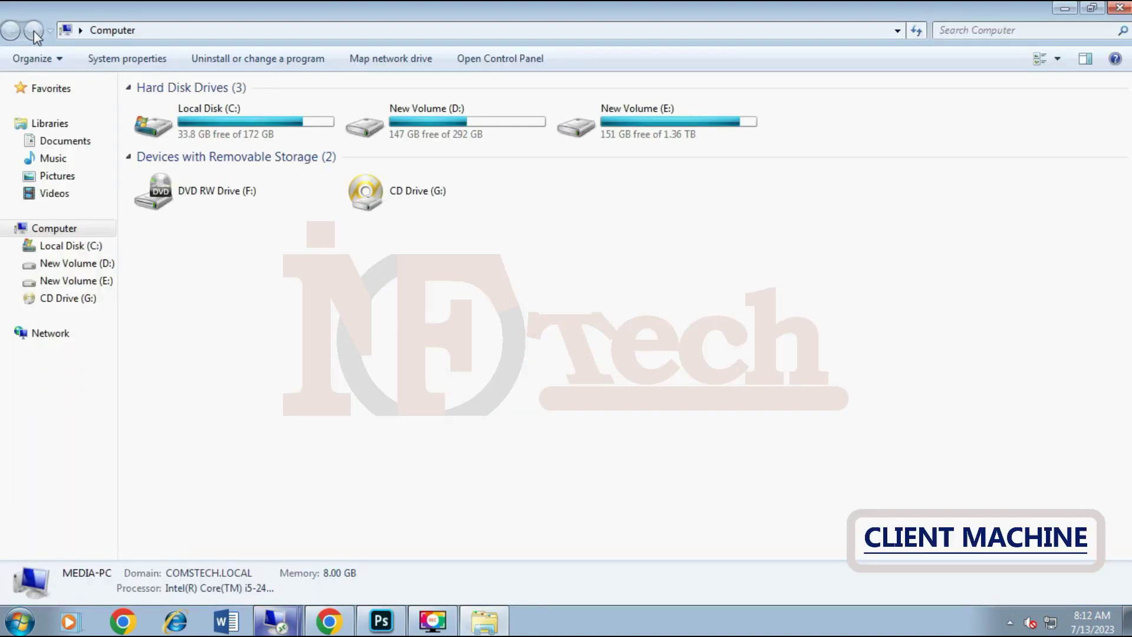
click(203, 30)
text(\)
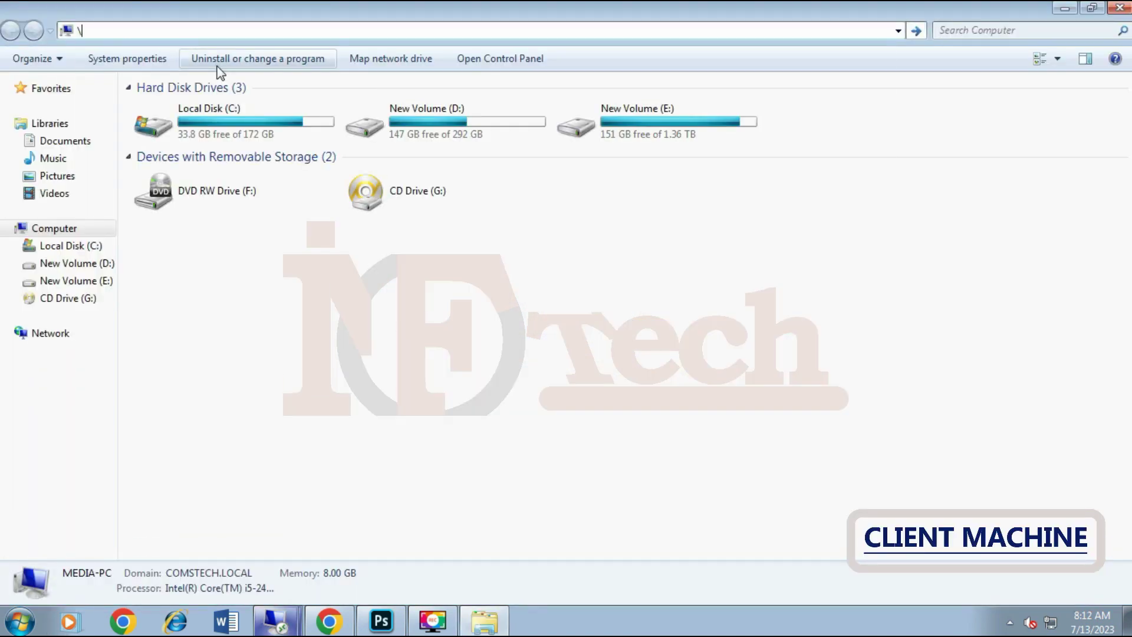
text(\10.0.2.215)
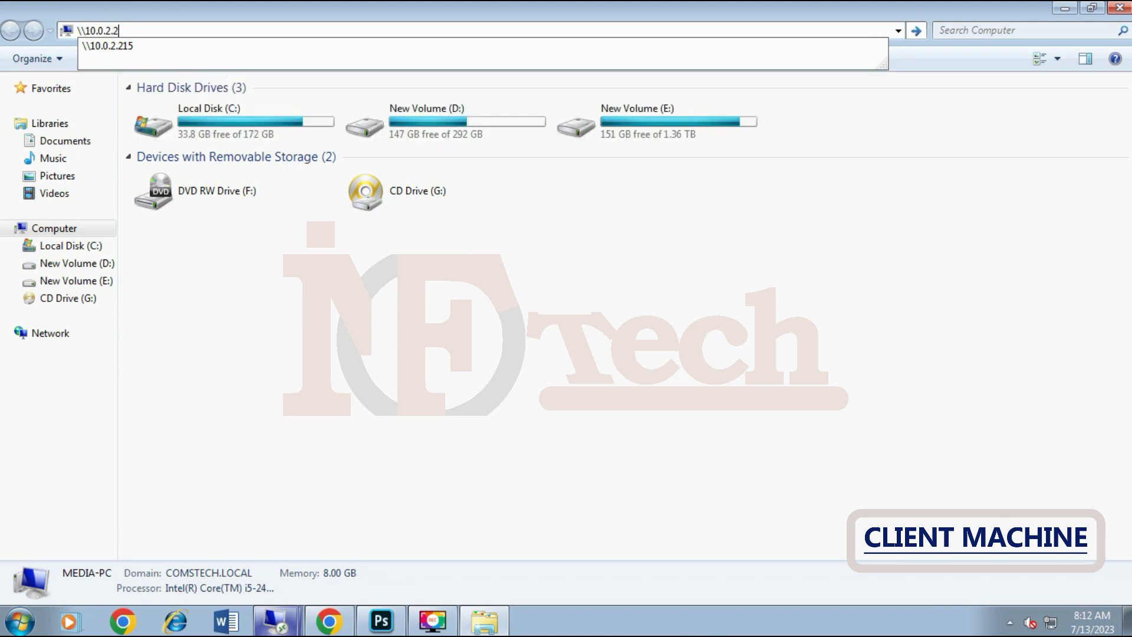
key(Return)
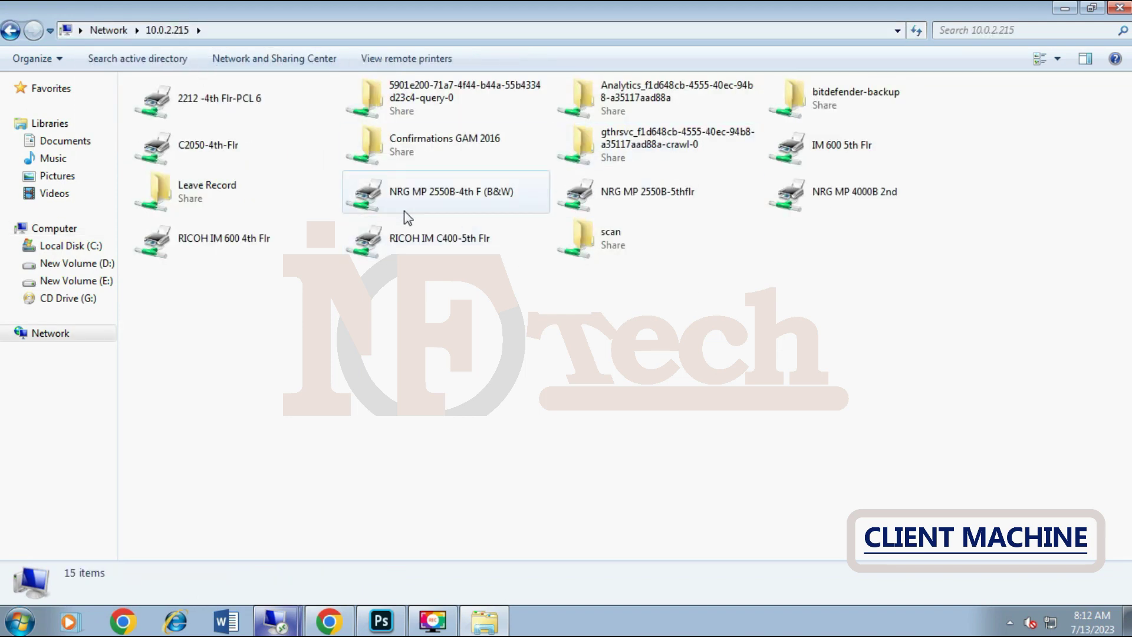
click(204, 102)
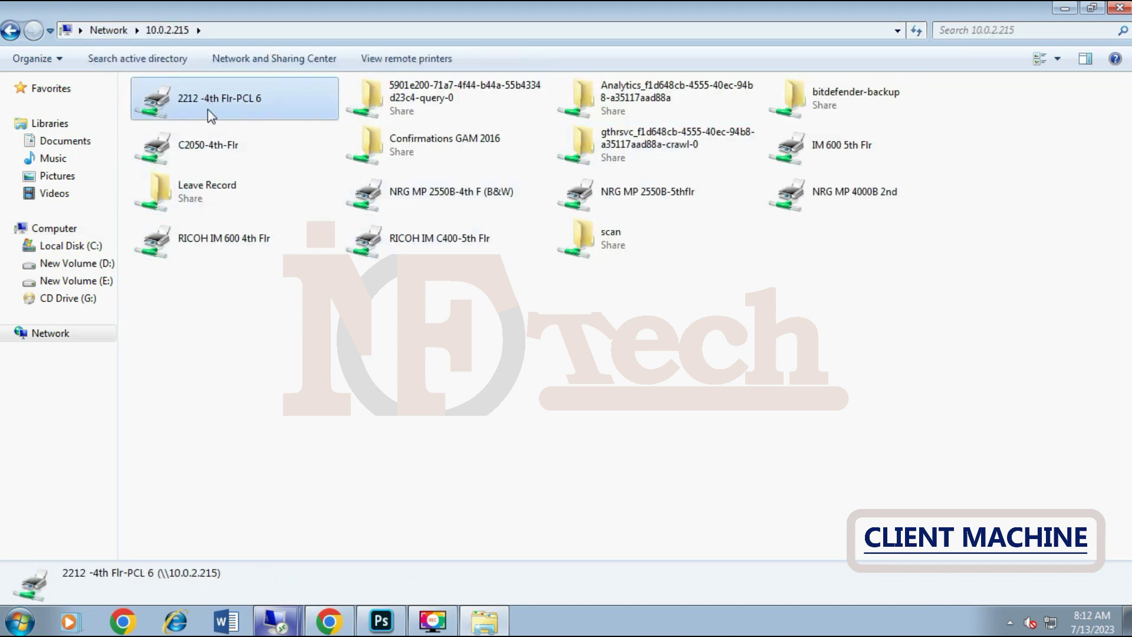
right_click(190, 102)
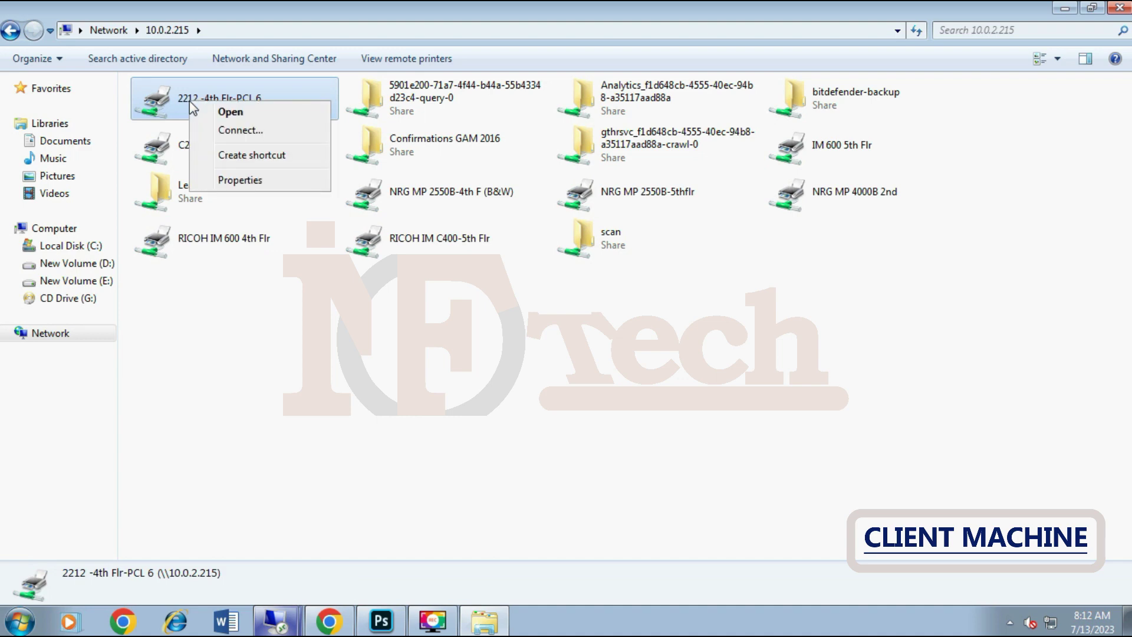
click(247, 135)
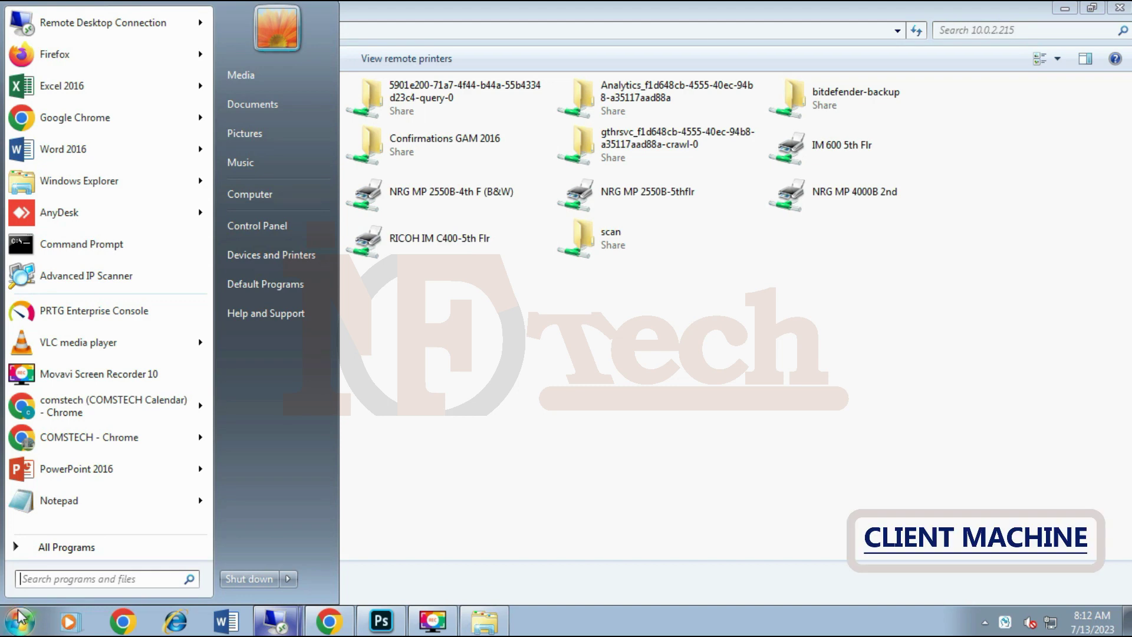
Print a test page from Gestetner 2212 PCL 6 printer properties, then close Devices and Printers
click(298, 260)
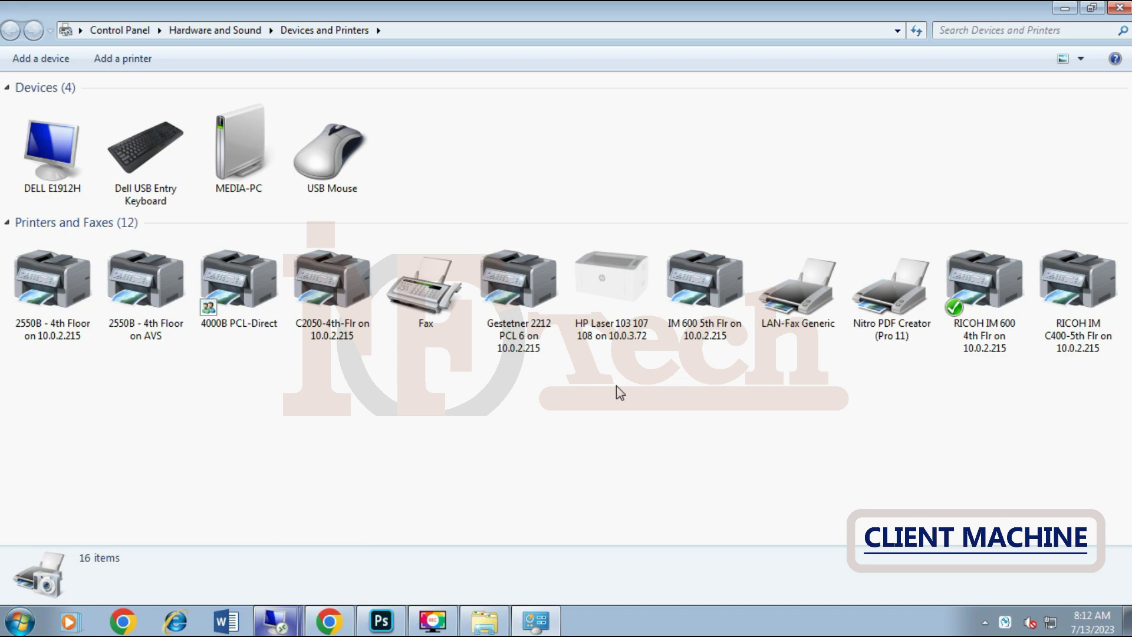
click(495, 321)
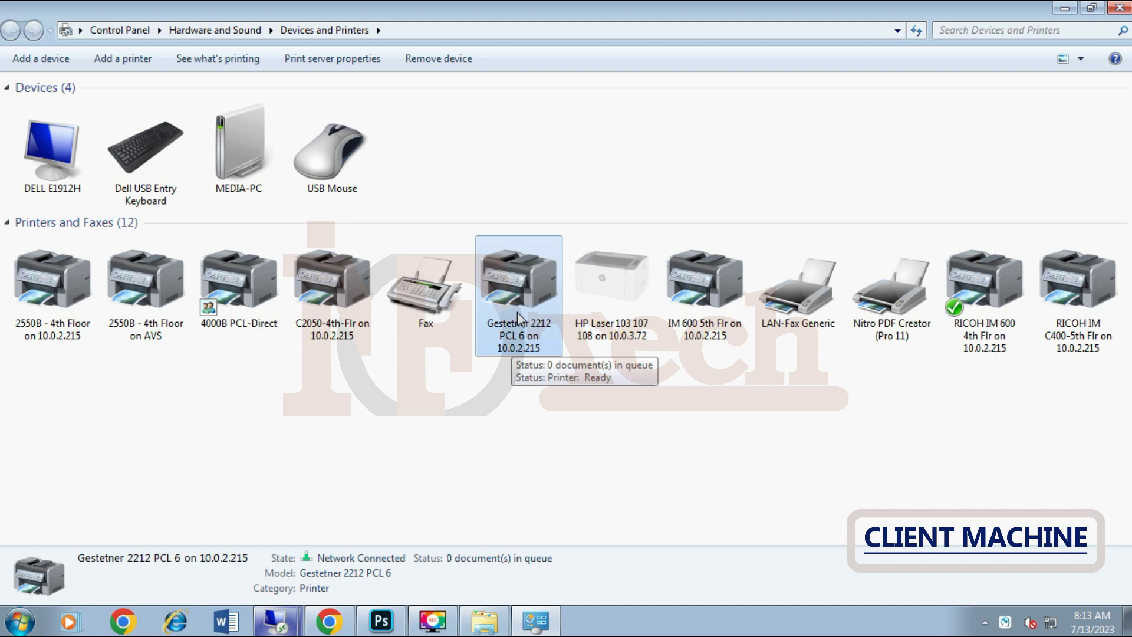
right_click(519, 318)
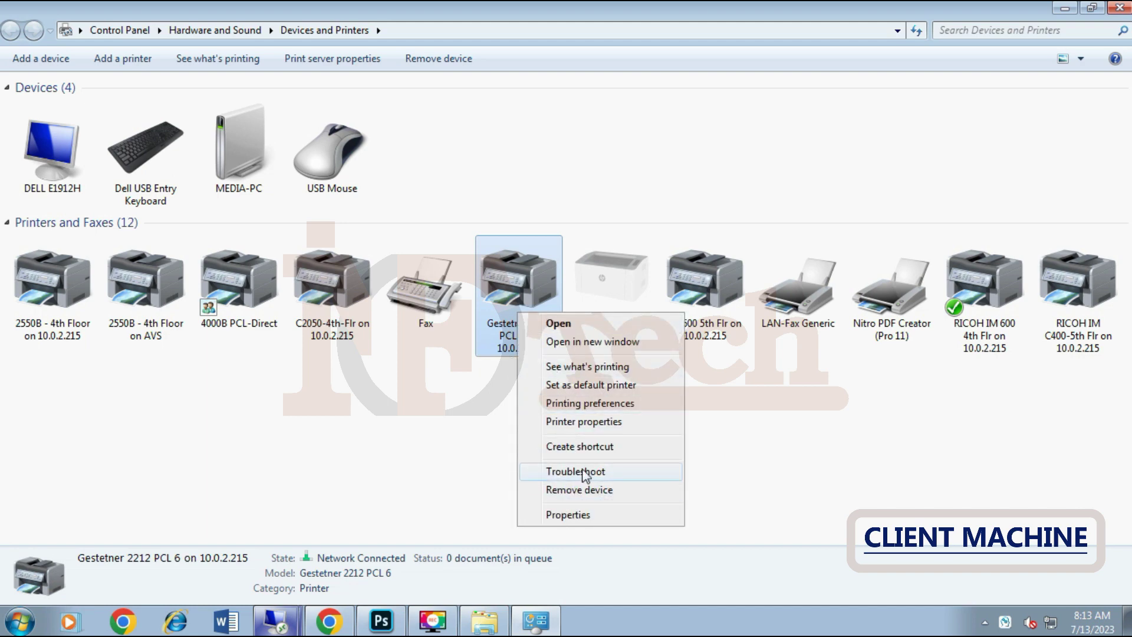
click(592, 422)
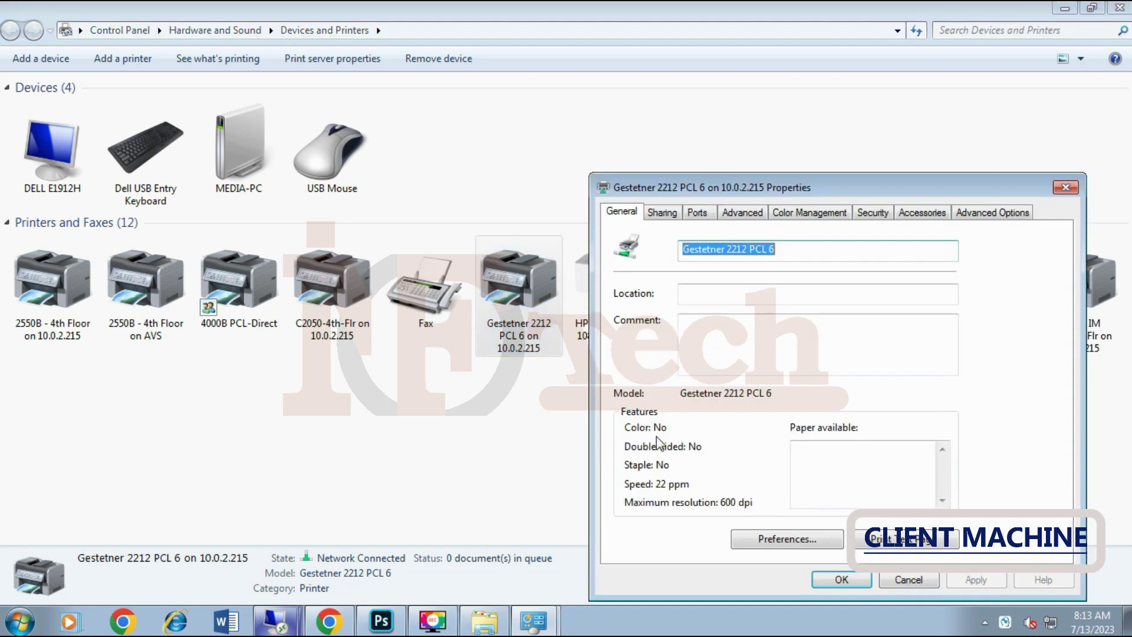
click(805, 249)
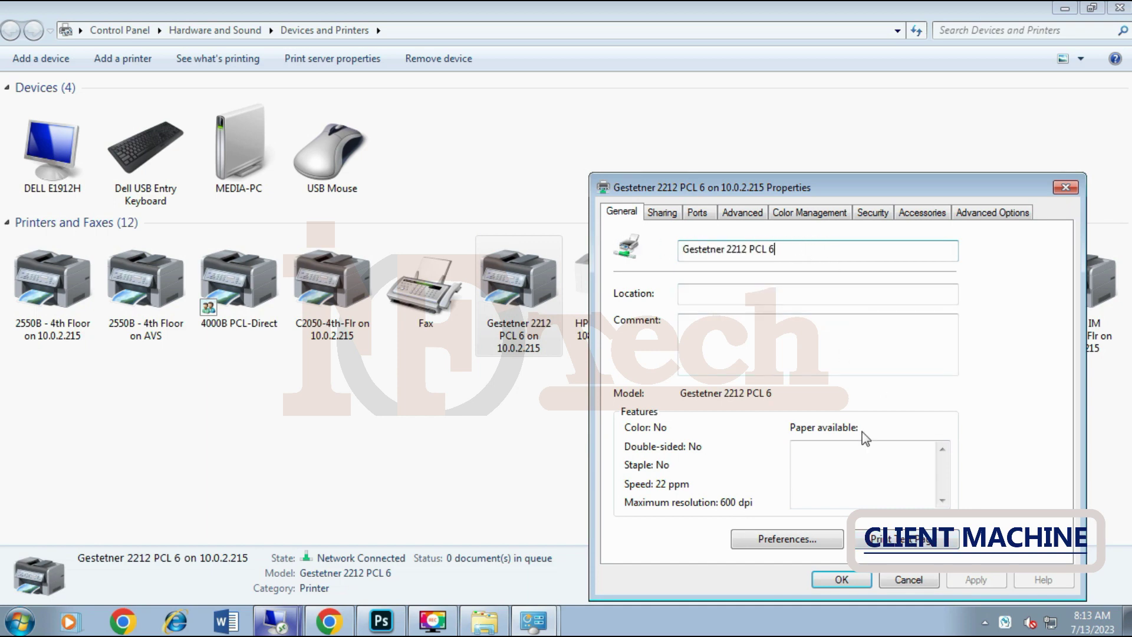
click(918, 546)
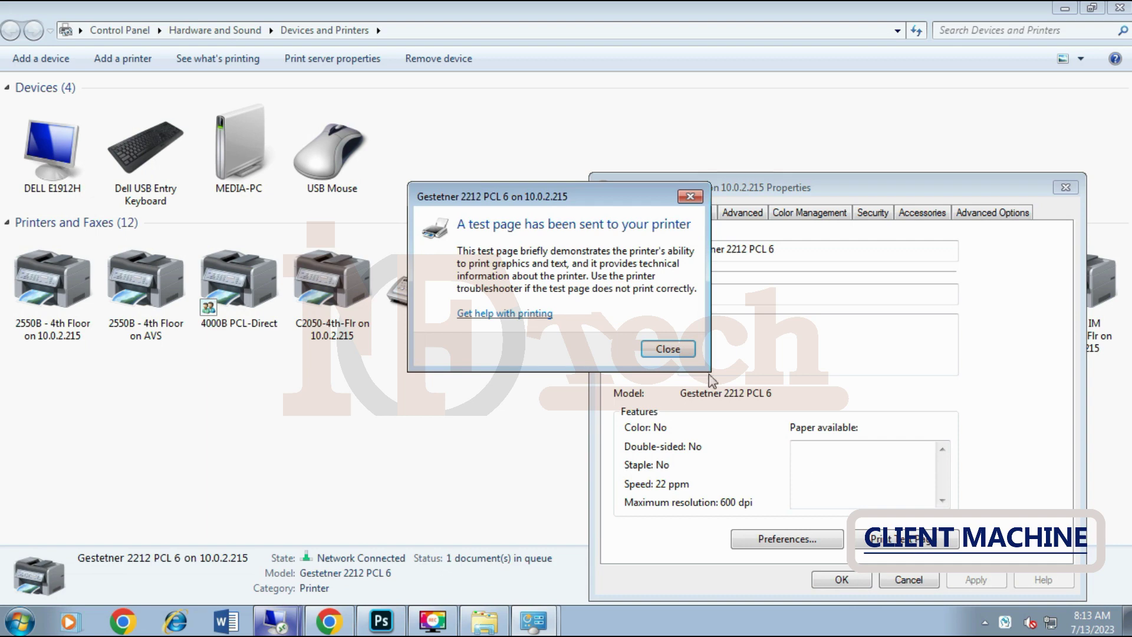
click(668, 349)
click(840, 581)
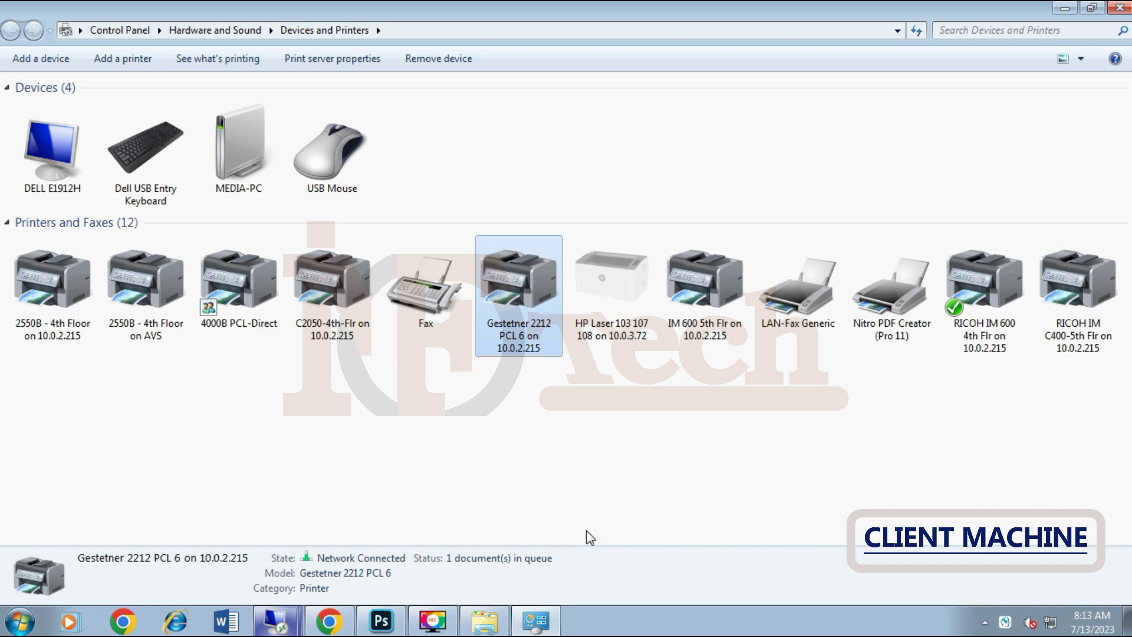
click(1120, 10)
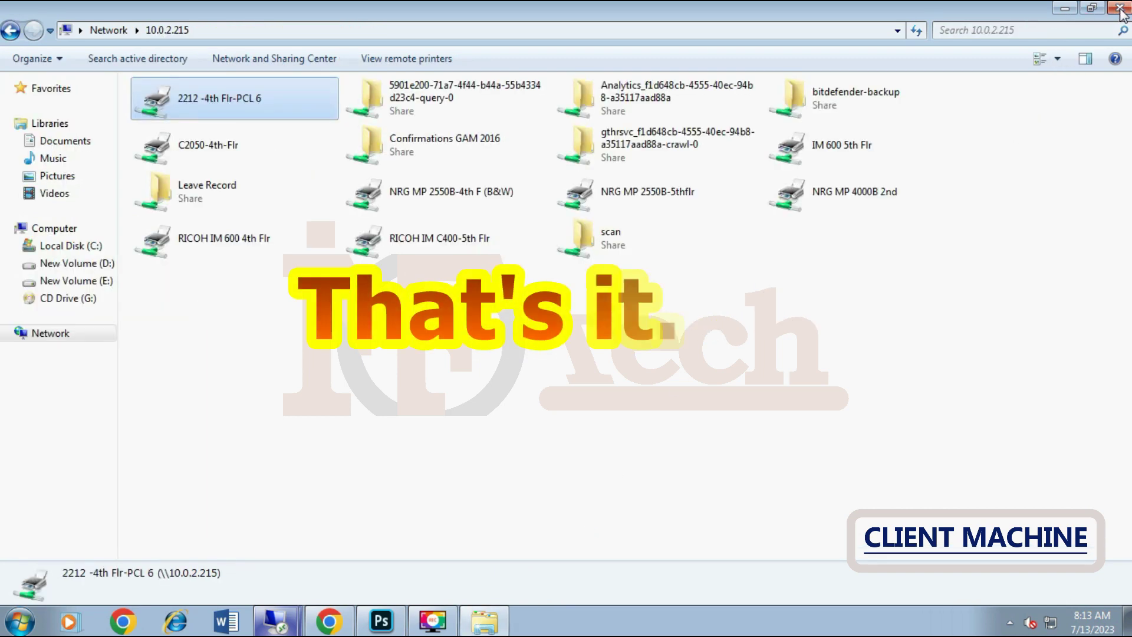